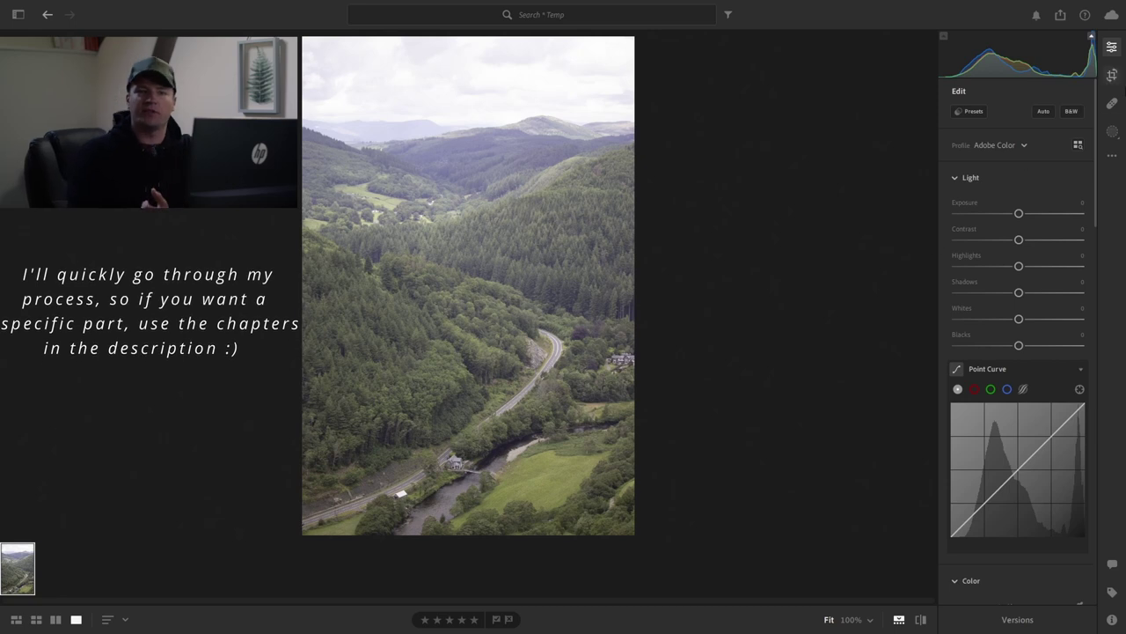
{"action": "left_click", "coordinate": [1115, 135]}
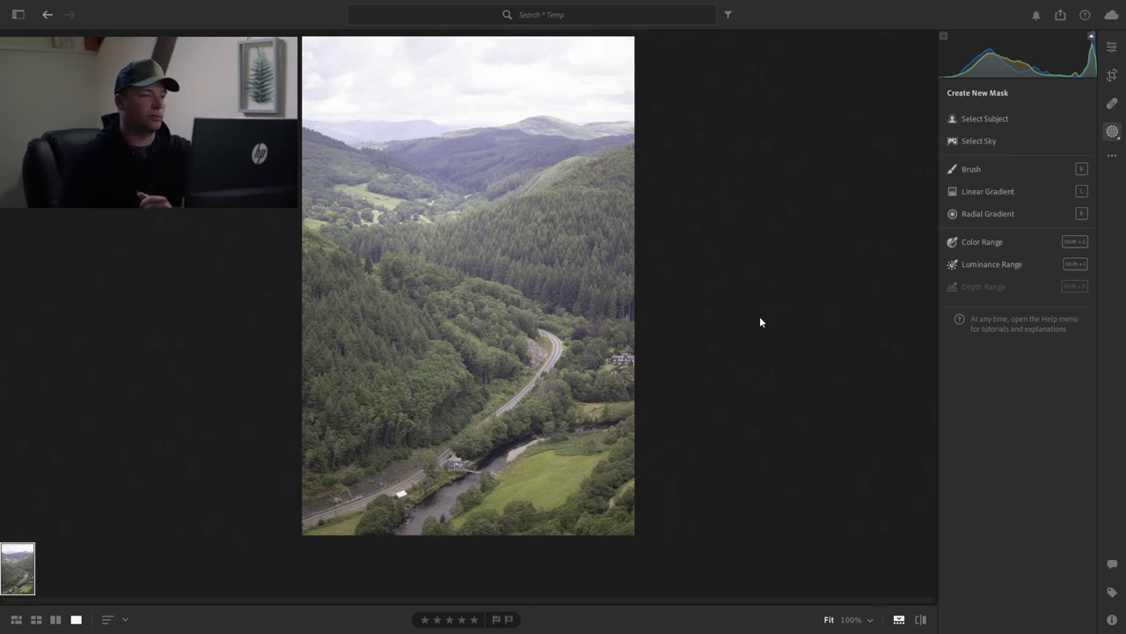
{"action": "left_click", "coordinate": [1112, 46]}
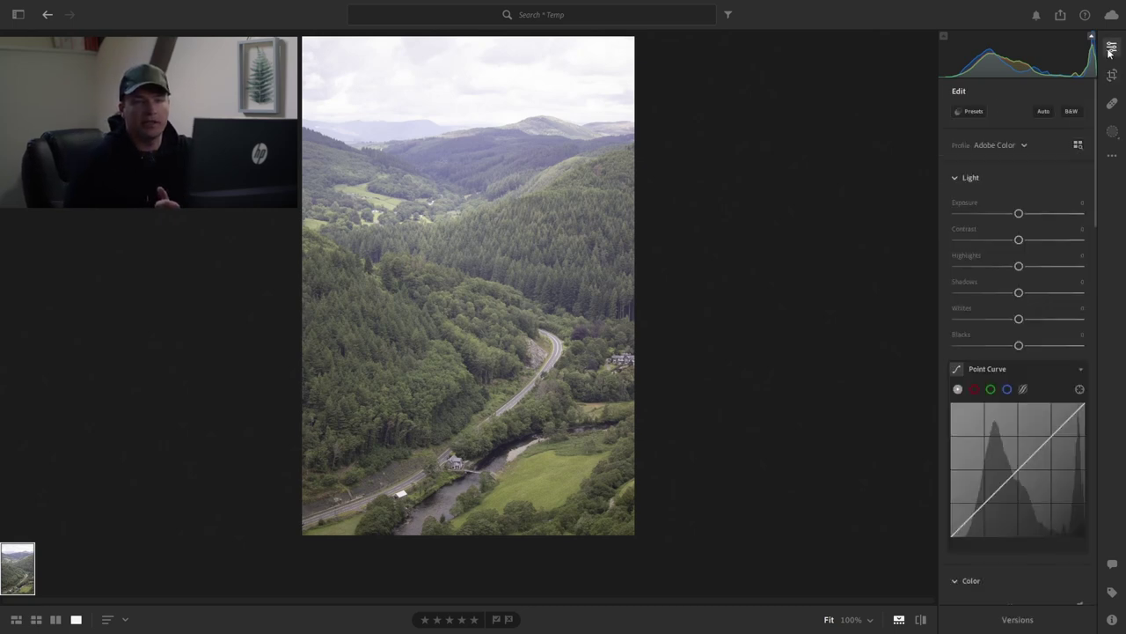
Step: Apply the Base Gravy 1 - Essentials preset to the valley photo and close the preset list
{"action": "left_click", "coordinate": [975, 111]}
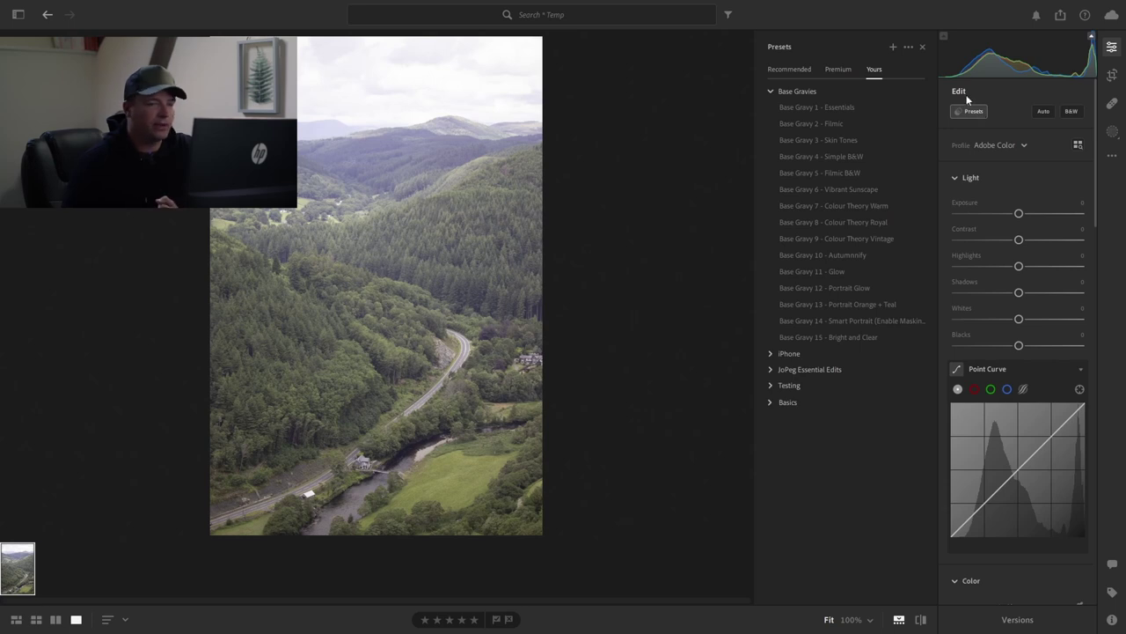
{"action": "left_click", "coordinate": [918, 104]}
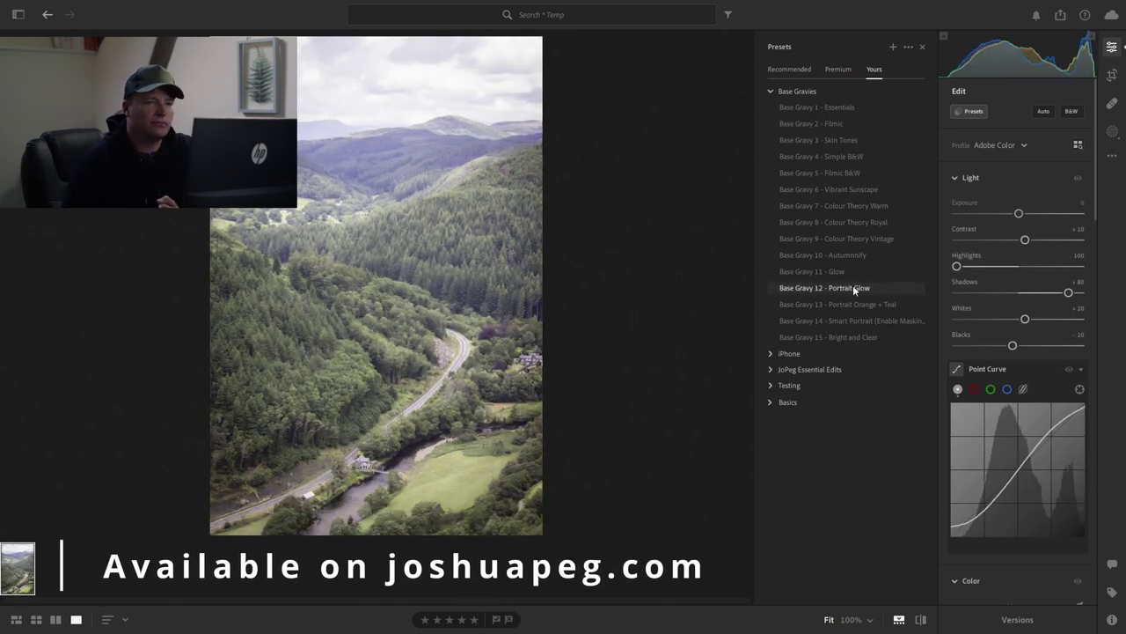
{"action": "left_click", "coordinate": [853, 287]}
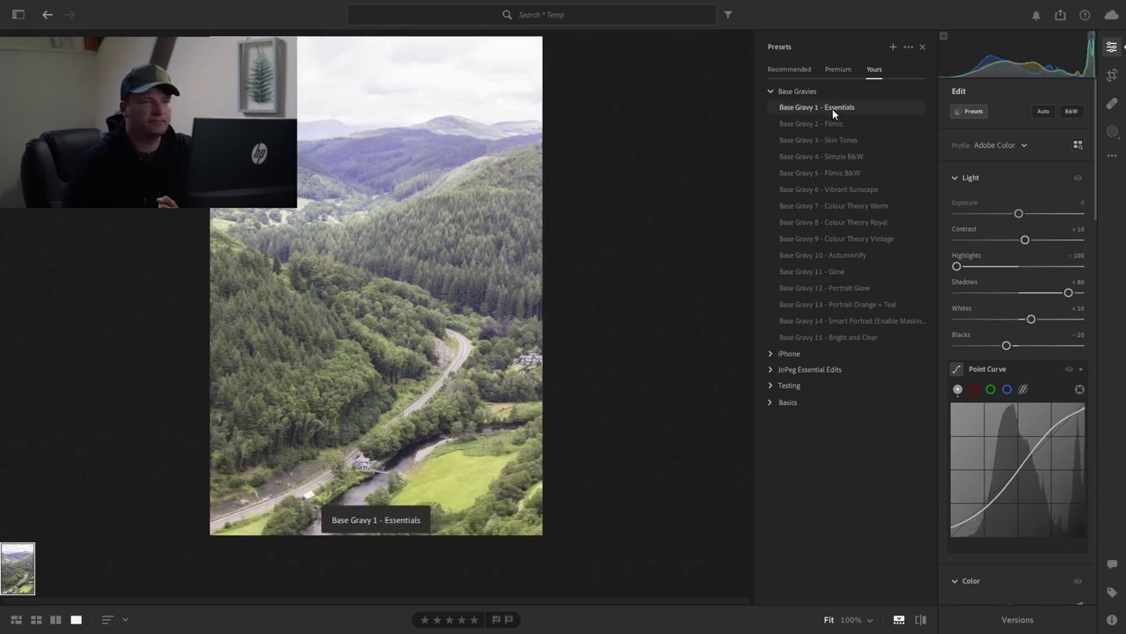
{"action": "left_click", "coordinate": [831, 107]}
{"action": "left_click", "coordinate": [976, 112]}
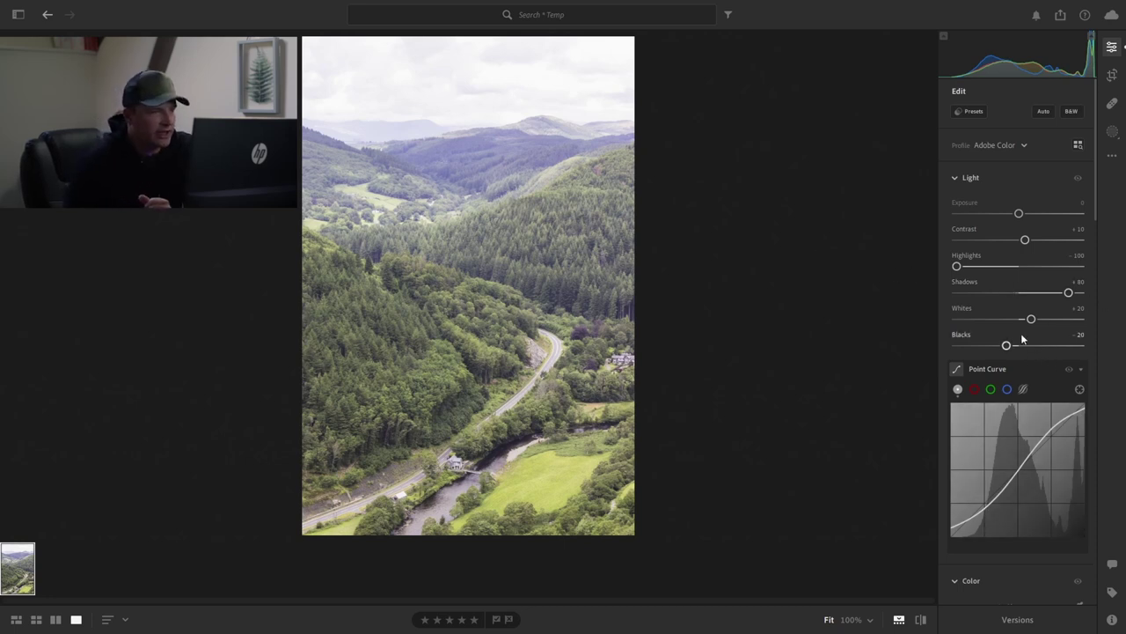
Step: In the Color Mixer, set the greens to hue +20, saturation -20 and luminance -20
{"action": "scroll", "coordinate": [1025, 317], "scroll_direction": "down", "scroll_amount": 7}
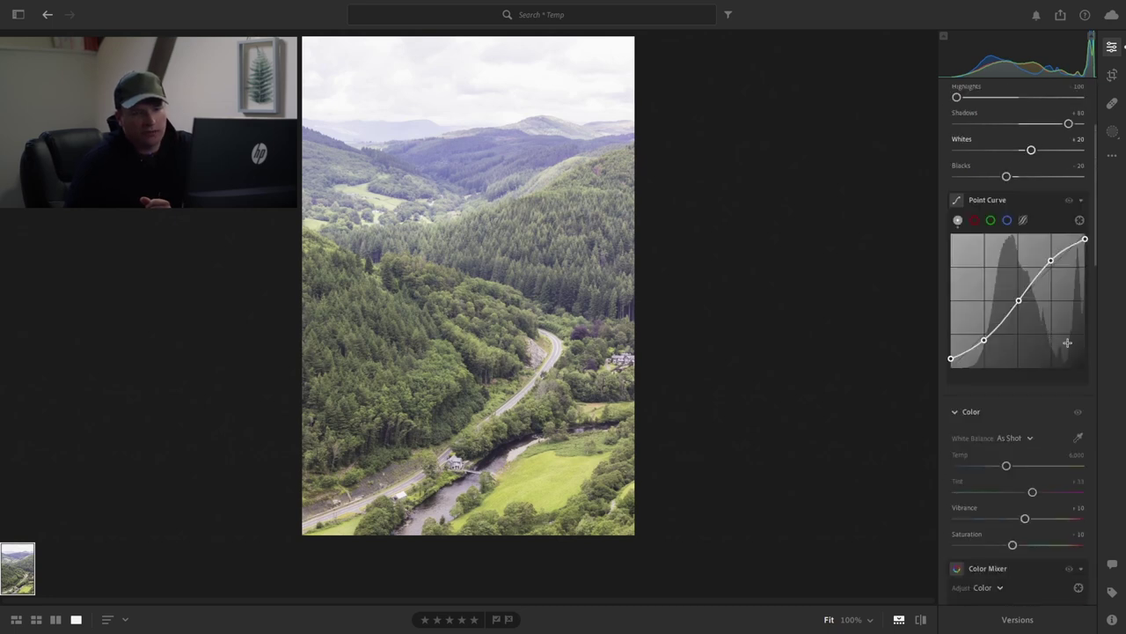
{"action": "scroll", "coordinate": [1038, 350], "scroll_direction": "down", "scroll_amount": 4}
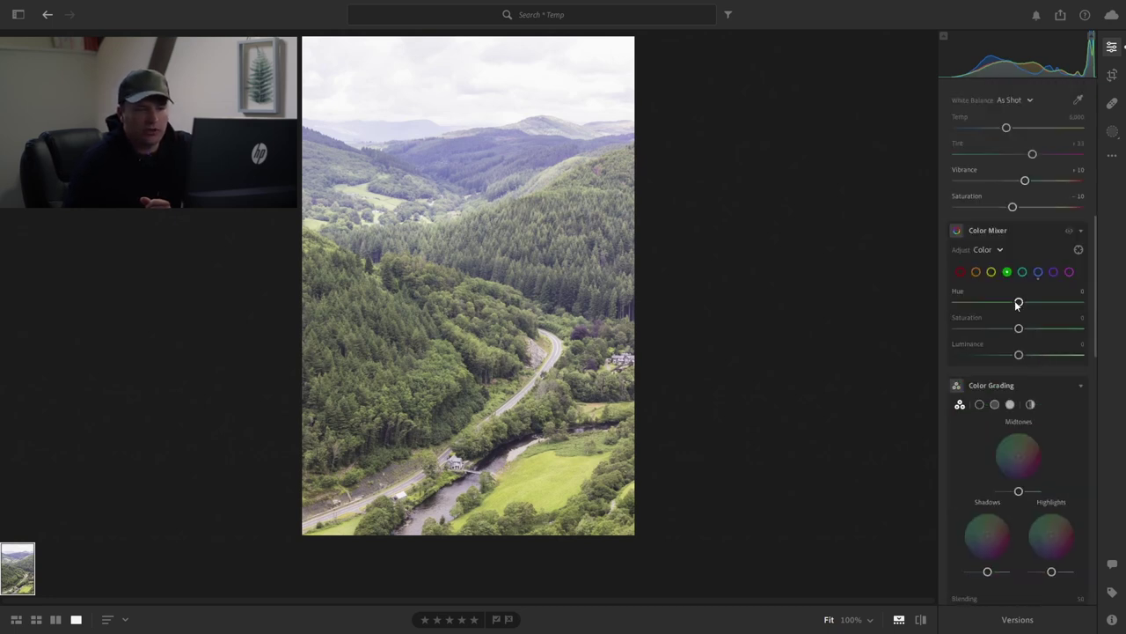
{"action": "left_click", "coordinate": [1077, 294]}
{"action": "type", "text": "20"}
{"action": "key", "text": "Return"}
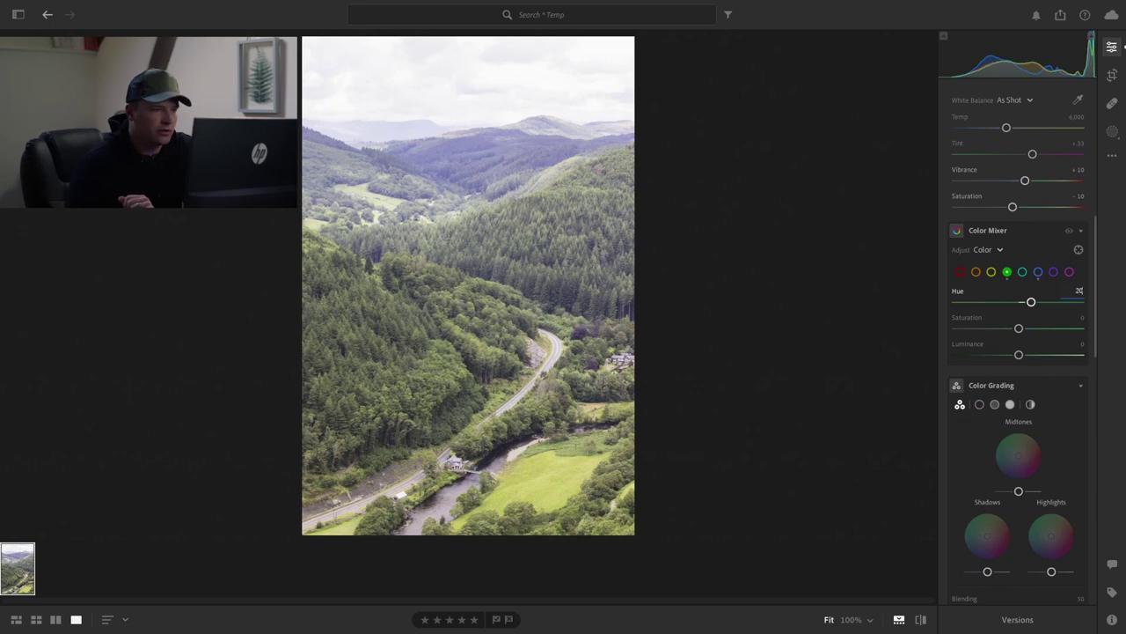
{"action": "left_click", "coordinate": [1077, 318]}
{"action": "type", "text": "-20"}
{"action": "key", "text": "Return"}
{"action": "type", "text": "-20"}
{"action": "key", "text": "Return"}
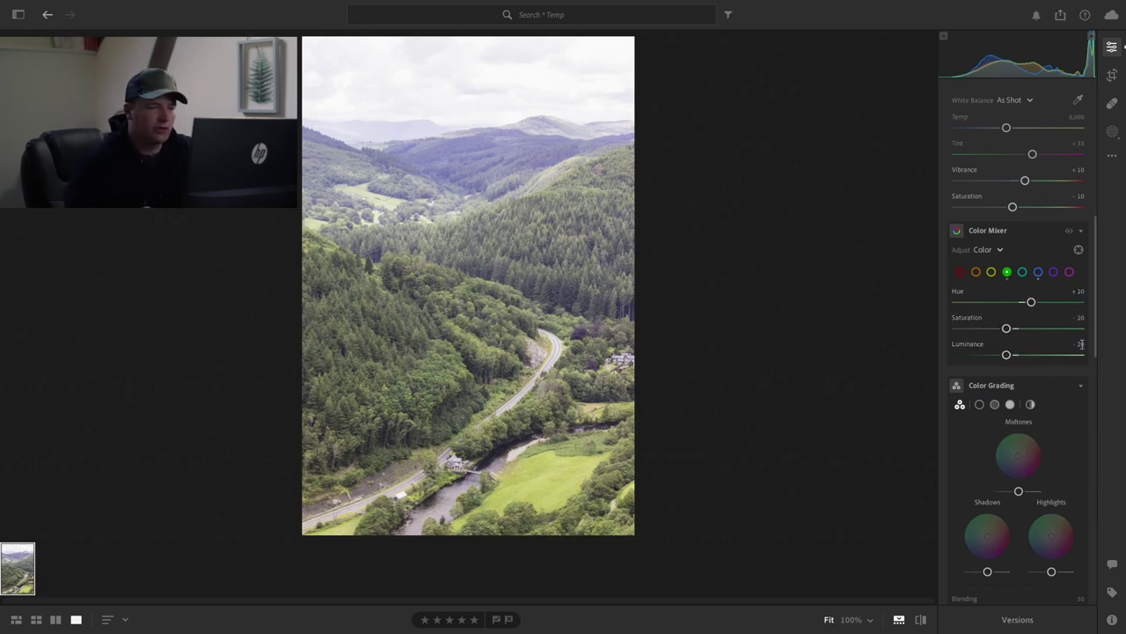
Step: Set the yellows in the Color Mixer to hue -20, saturation -20 and luminance -20
{"action": "left_click", "coordinate": [991, 272]}
{"action": "left_click", "coordinate": [1083, 294]}
{"action": "type", "text": "-20"}
{"action": "key", "text": "Return"}
{"action": "left_click", "coordinate": [1082, 319]}
{"action": "type", "text": "-20"}
{"action": "key", "text": "Return"}
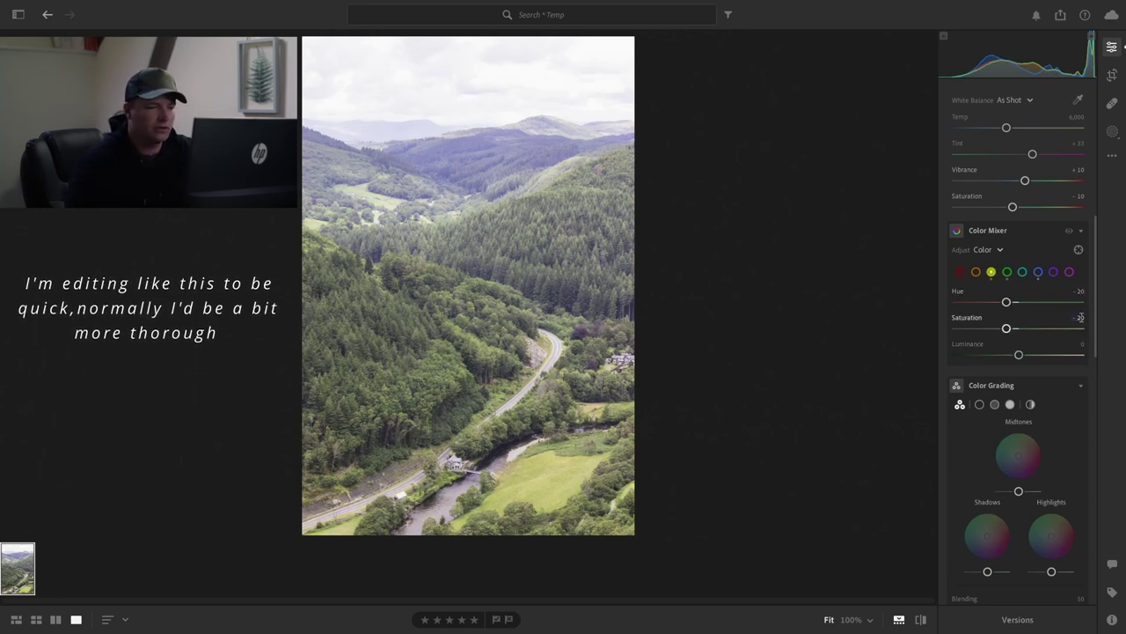
{"action": "type", "text": "-20"}
{"action": "key", "text": "Return"}
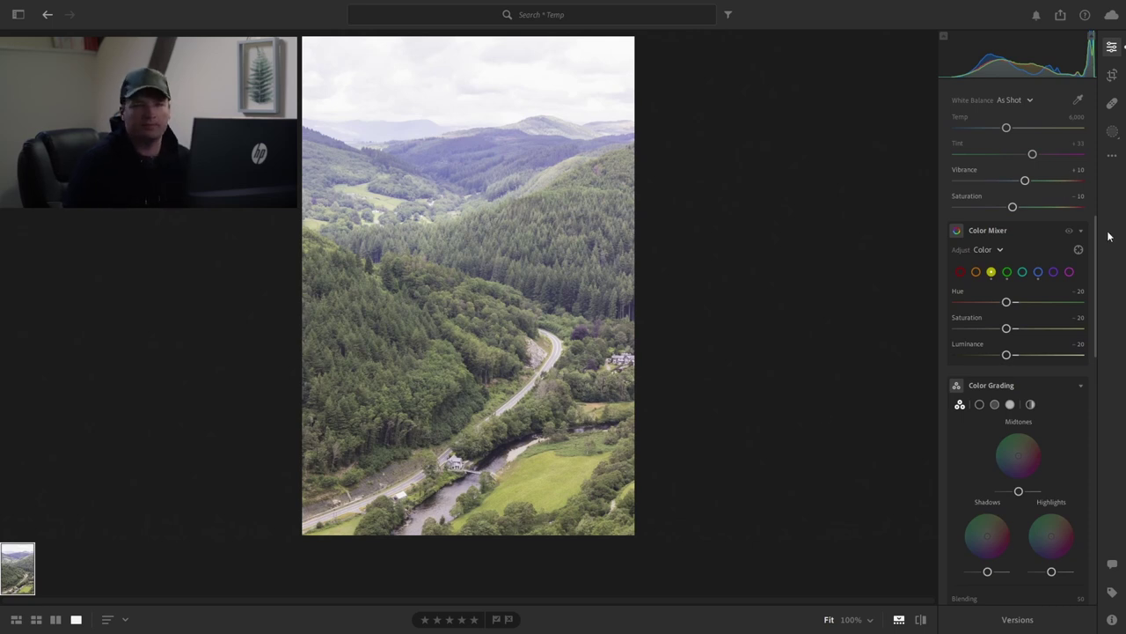
Step: Crop the photo slightly tighter from its bottom edge, keeping the original aspect ratio
{"action": "scroll", "coordinate": [1048, 174], "scroll_direction": "up", "scroll_amount": 5}
{"action": "left_click", "coordinate": [1112, 75]}
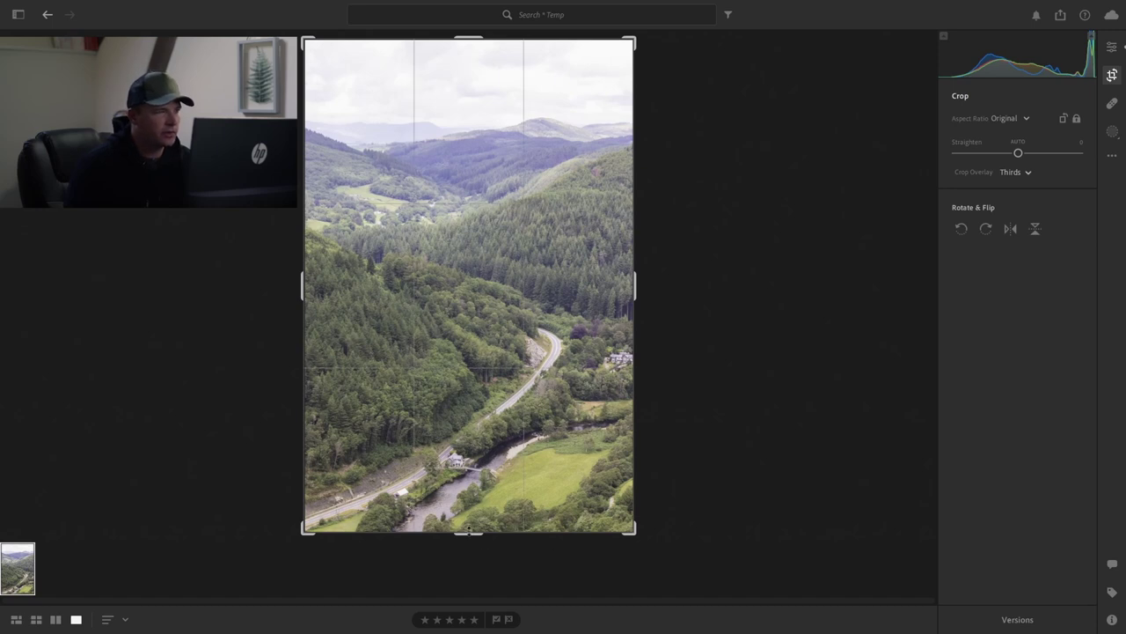
{"action": "mouse_move", "coordinate": [468, 530]}
{"action": "left_mouse_down"}
{"action": "mouse_move", "coordinate": [466, 516]}
{"action": "mouse_move", "coordinate": [468, 531]}
{"action": "mouse_move", "coordinate": [479, 525]}
{"action": "left_mouse_up"}
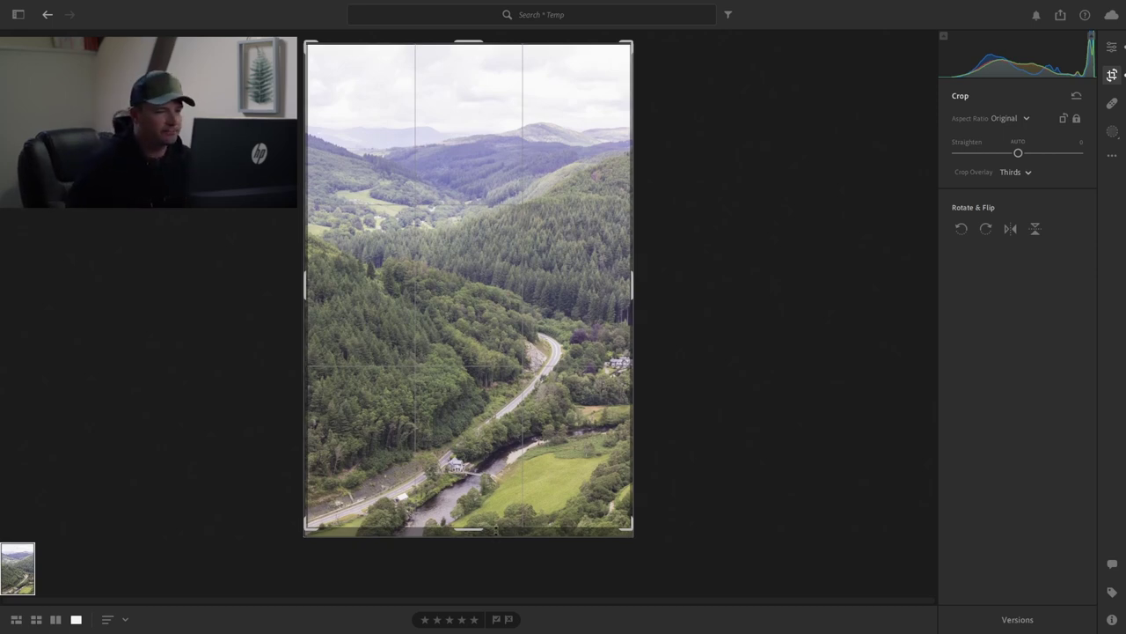
{"action": "left_click", "coordinate": [1113, 49]}
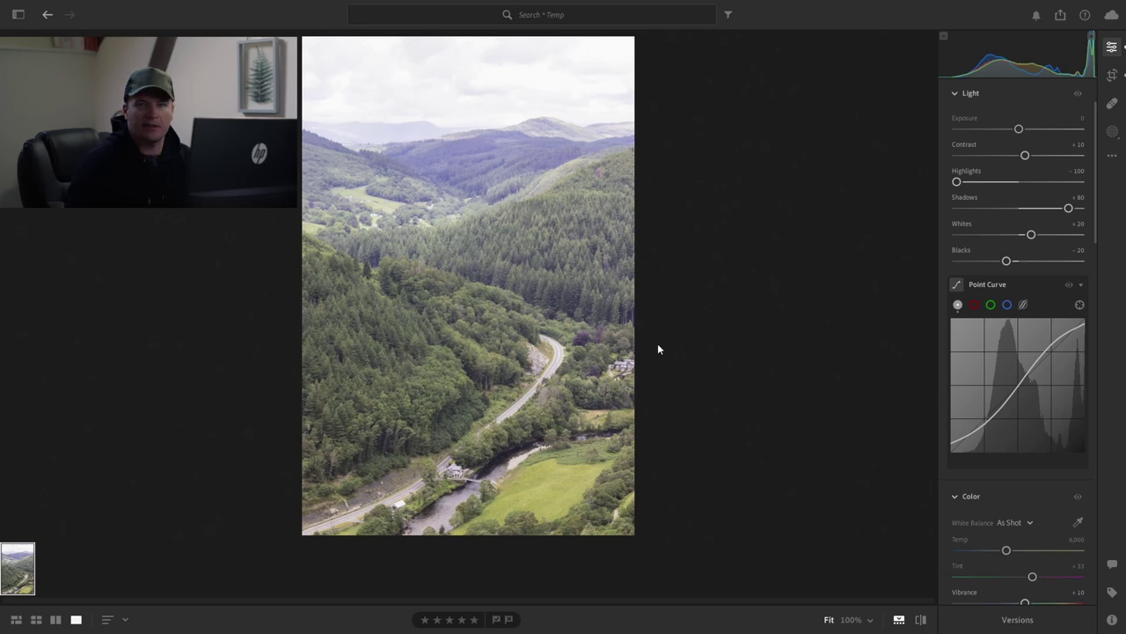
Step: Heal away the houses at the photo's right edge with brush size 34, sampling from the trees beside the road
{"action": "left_click", "coordinate": [1112, 103]}
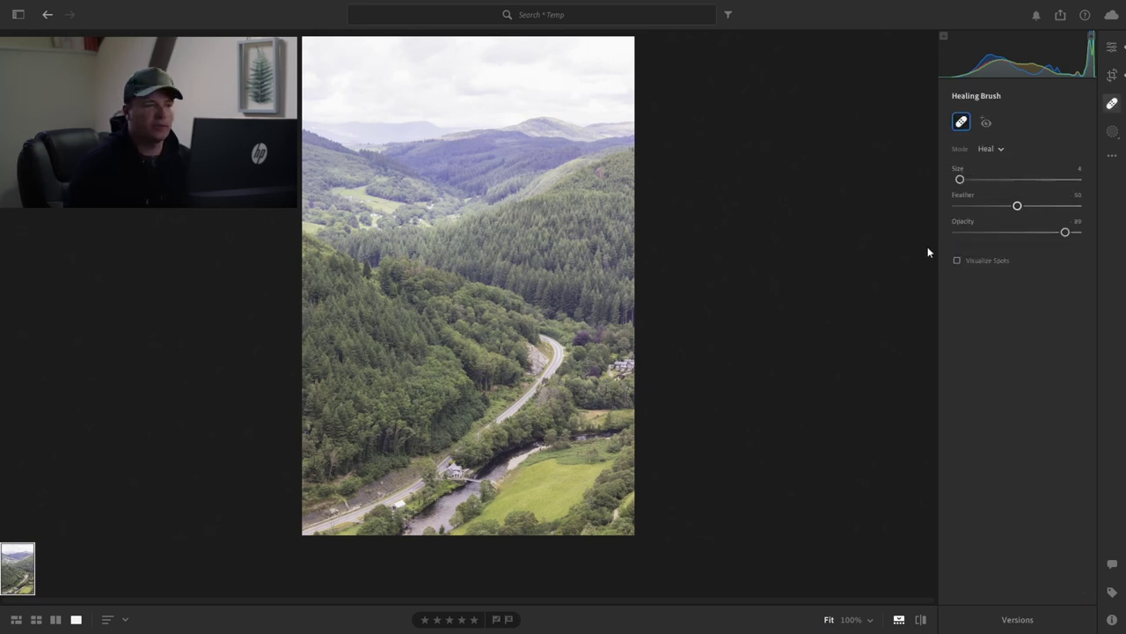
{"action": "scroll", "coordinate": [640, 365], "scroll_direction": "up", "scroll_amount": 3}
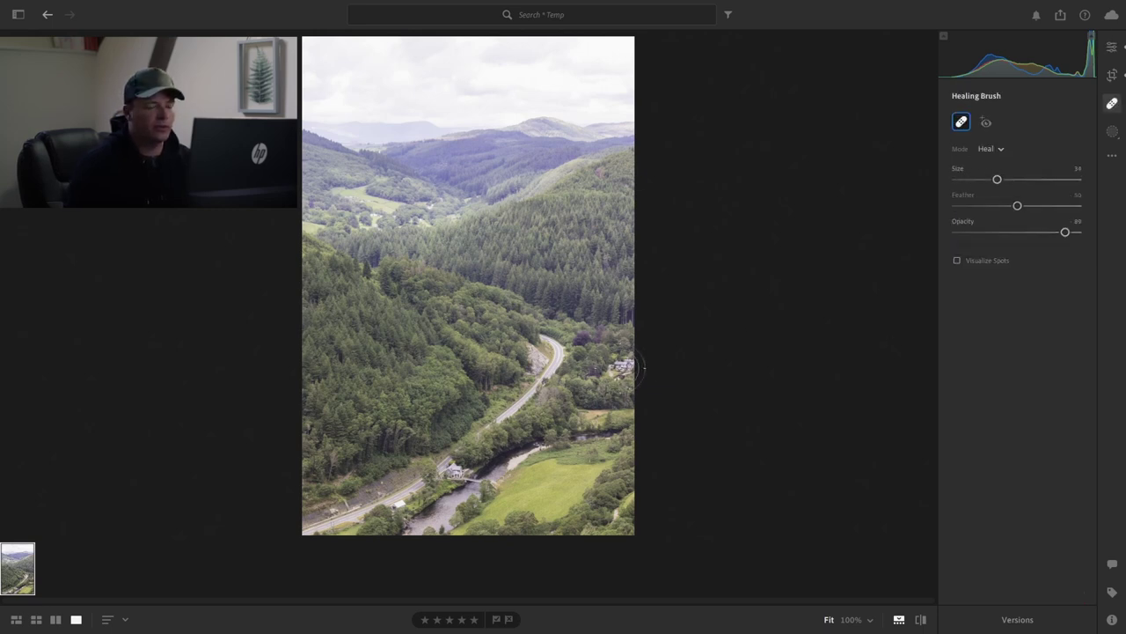
{"action": "left_click", "coordinate": [621, 367]}
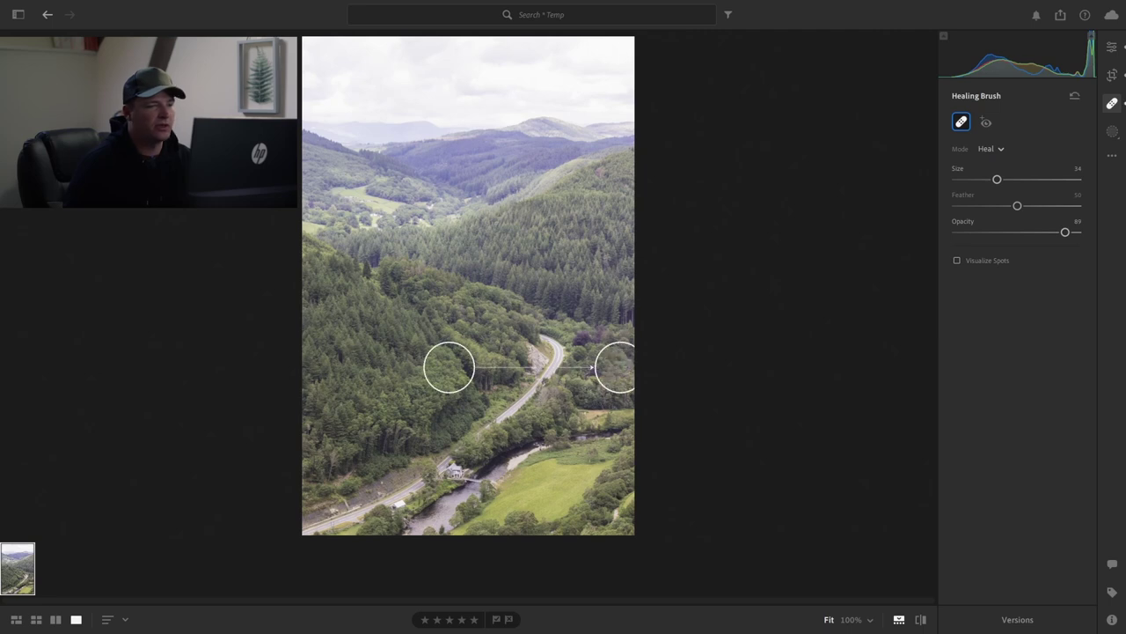
{"action": "mouse_move", "coordinate": [449, 372]}
{"action": "left_mouse_down"}
{"action": "mouse_move", "coordinate": [533, 403]}
{"action": "mouse_move", "coordinate": [542, 424]}
{"action": "left_mouse_up"}
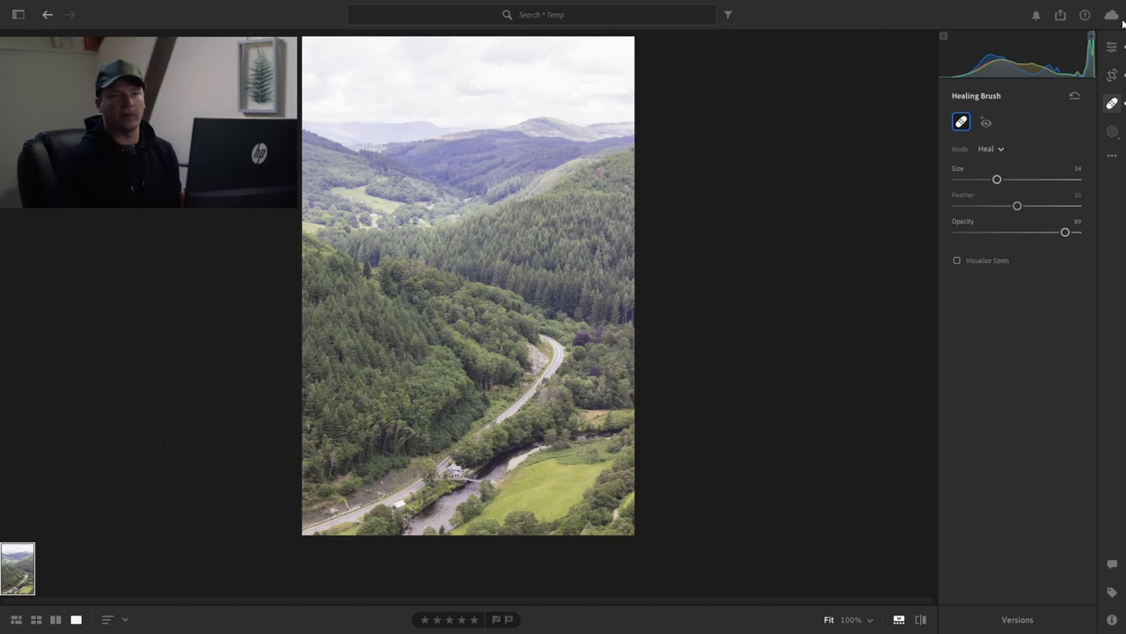
{"action": "left_click", "coordinate": [1112, 47]}
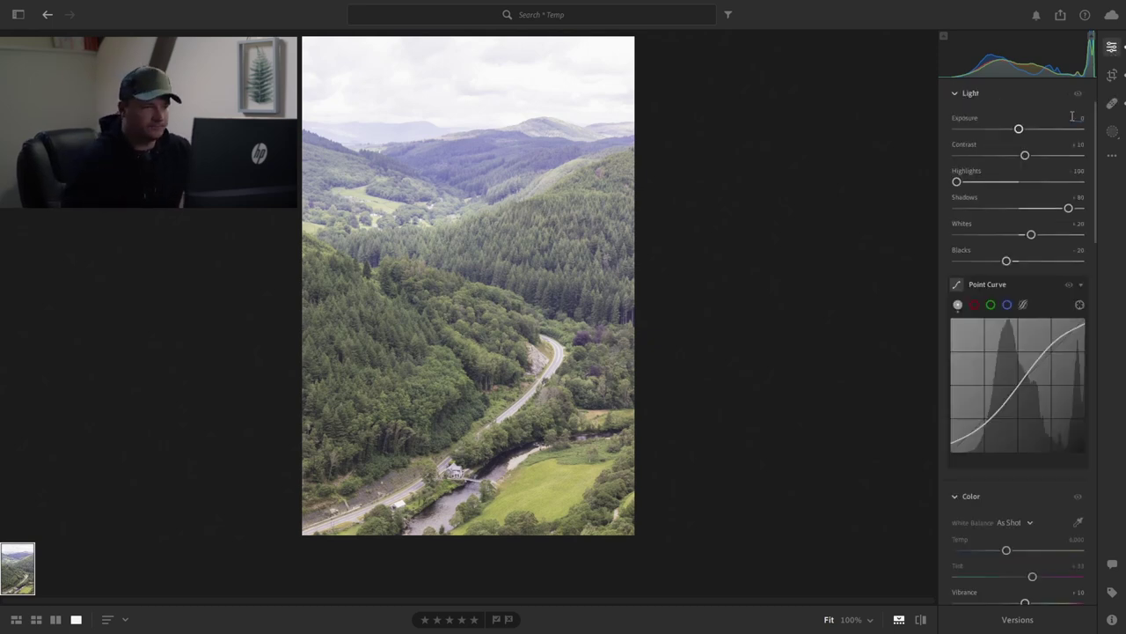
Step: Create a radial gradient mask as a wide ellipse centred on the photo's top edge to cover the sky
{"action": "left_click", "coordinate": [1113, 134]}
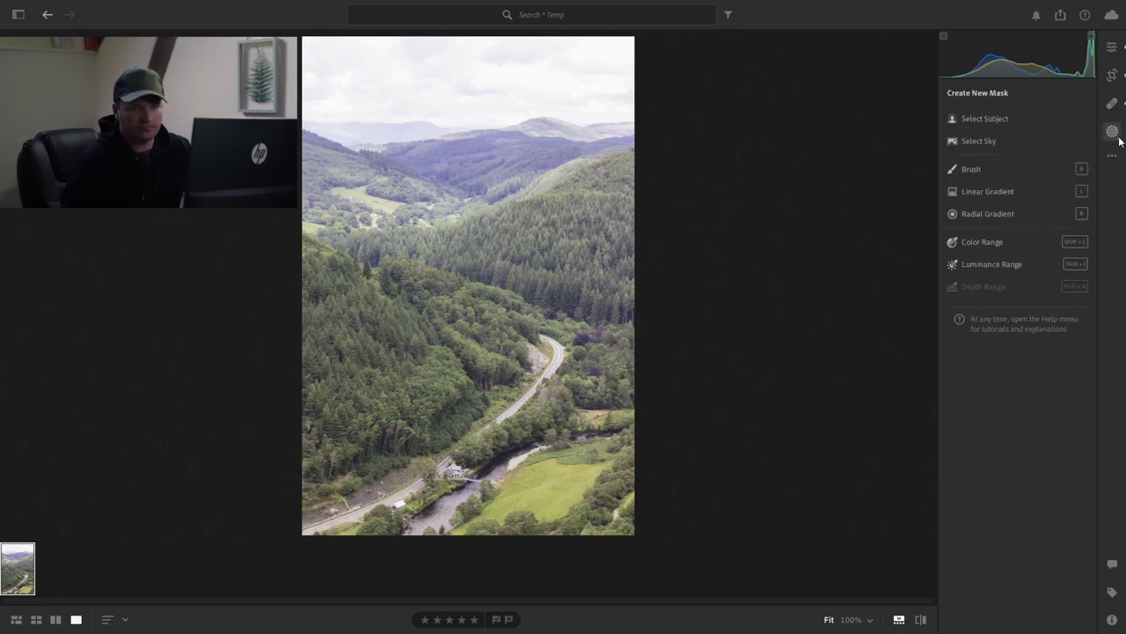
{"action": "left_click", "coordinate": [1002, 215]}
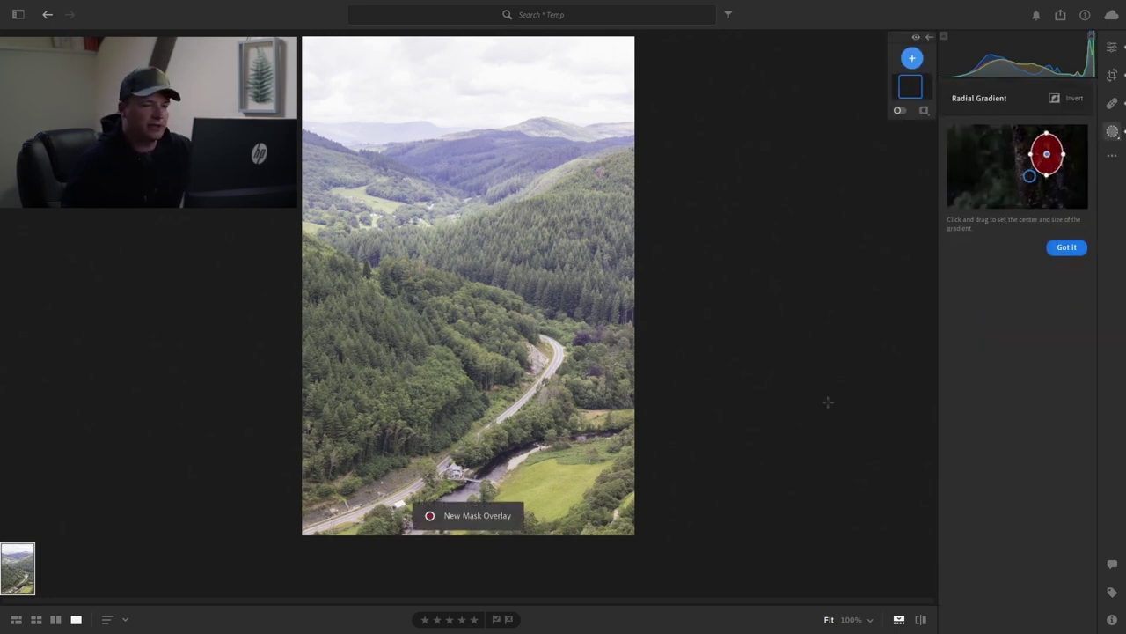
{"action": "left_click", "coordinate": [869, 620]}
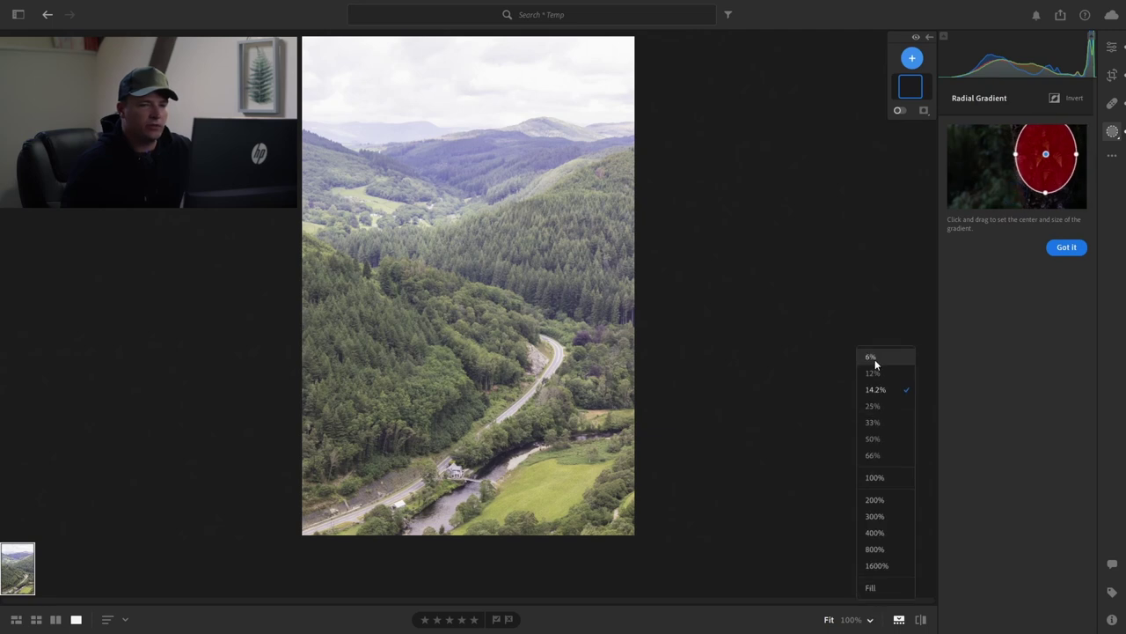
{"action": "left_click", "coordinate": [873, 359]}
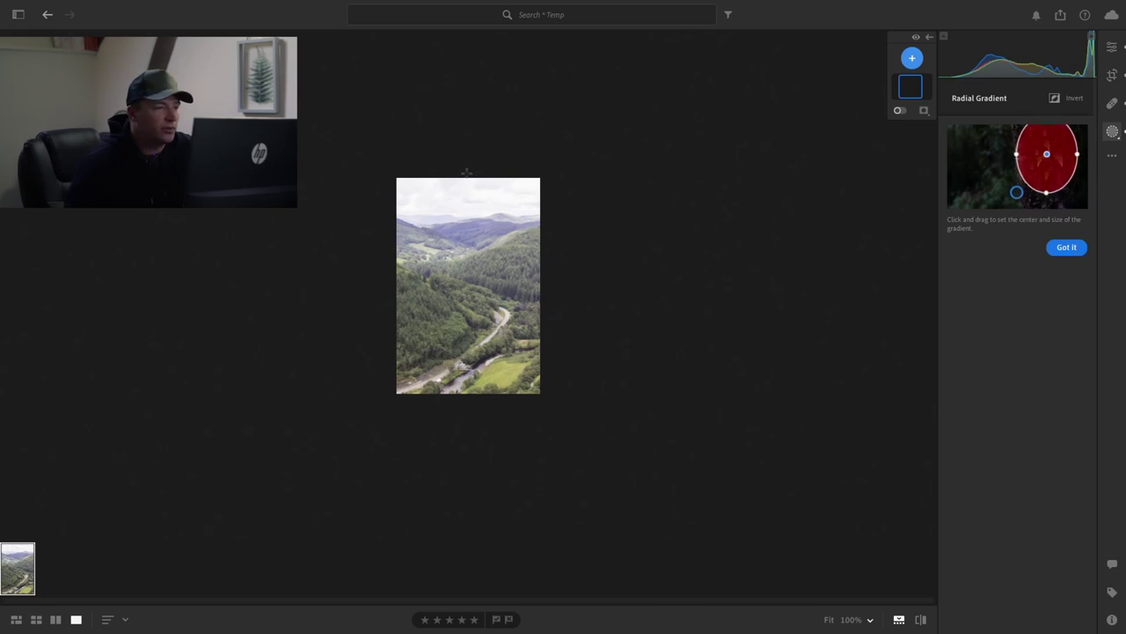
{"action": "left_click_drag", "start_coordinate": [467, 167], "coordinate": [575, 225]}
{"action": "left_click_drag", "start_coordinate": [466, 168], "coordinate": [469, 173]}
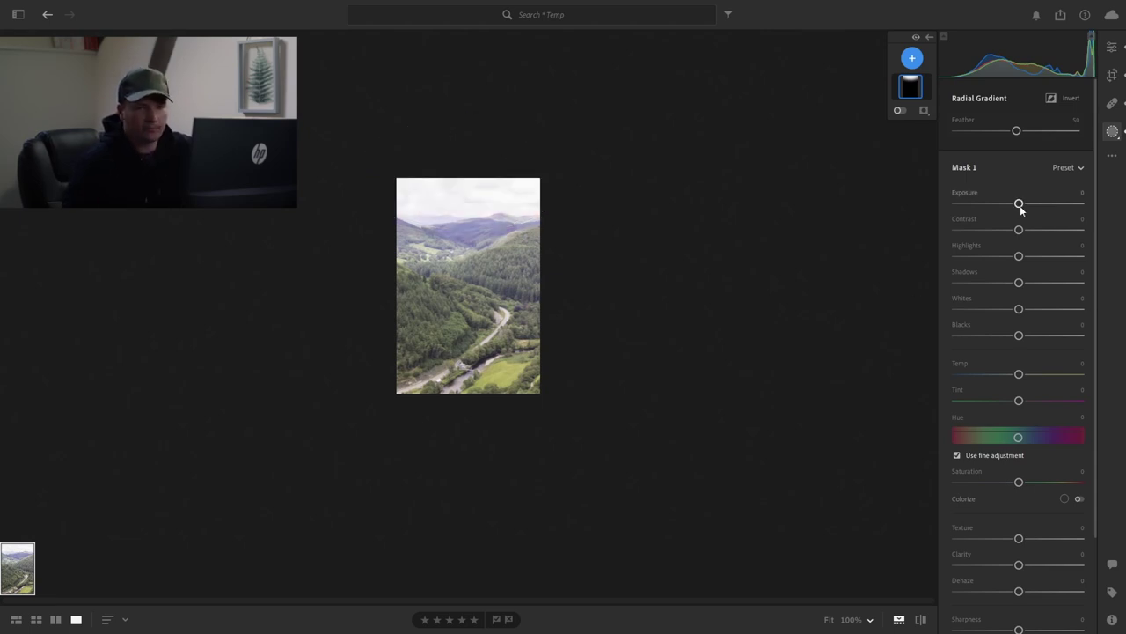
Step: Adjust the sky mask to exposure -0.92, dehaze +26 and saturation -33
{"action": "left_click_drag", "start_coordinate": [1019, 203], "coordinate": [1005, 203]}
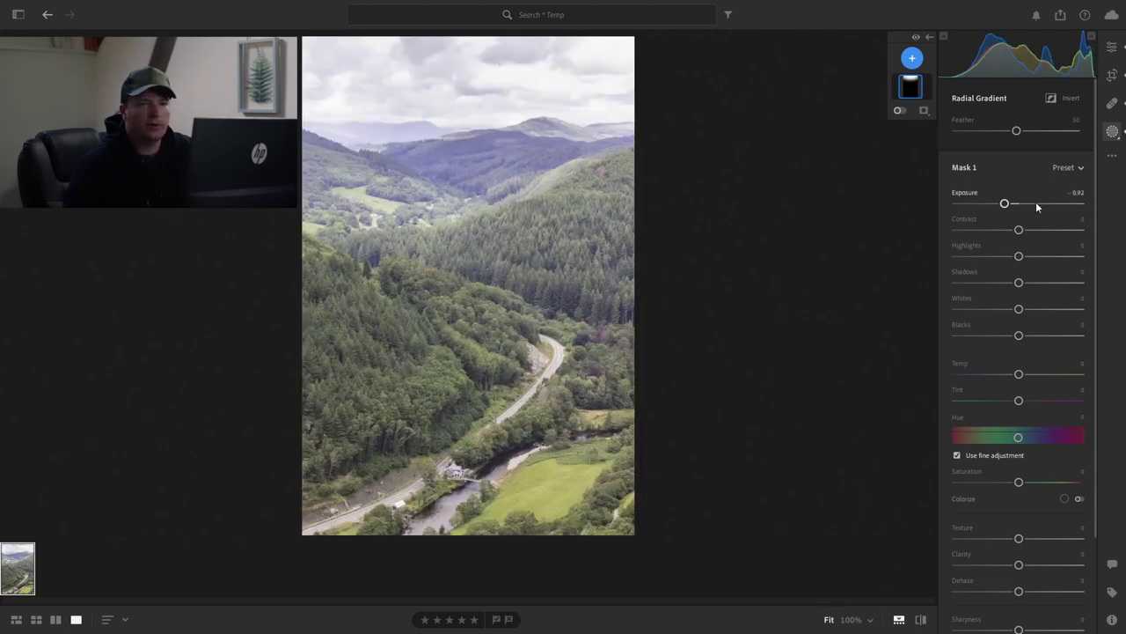
{"action": "scroll", "coordinate": [1038, 414], "scroll_direction": "down", "scroll_amount": 3}
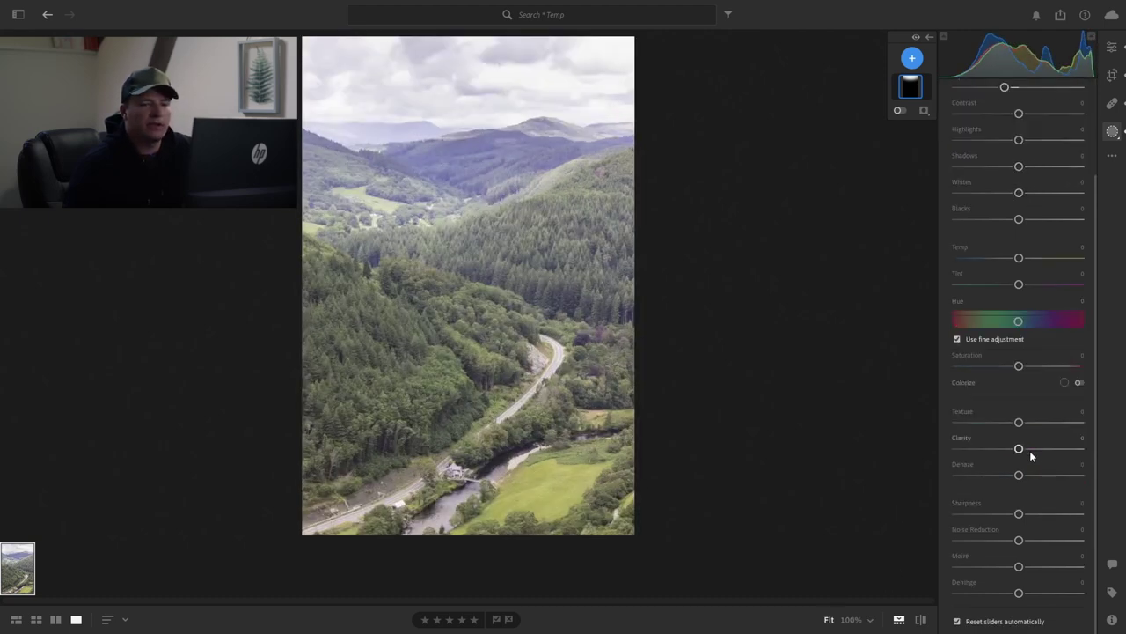
{"action": "left_click_drag", "start_coordinate": [1019, 475], "coordinate": [1035, 476]}
{"action": "scroll", "coordinate": [1021, 457], "scroll_direction": "up", "scroll_amount": 2}
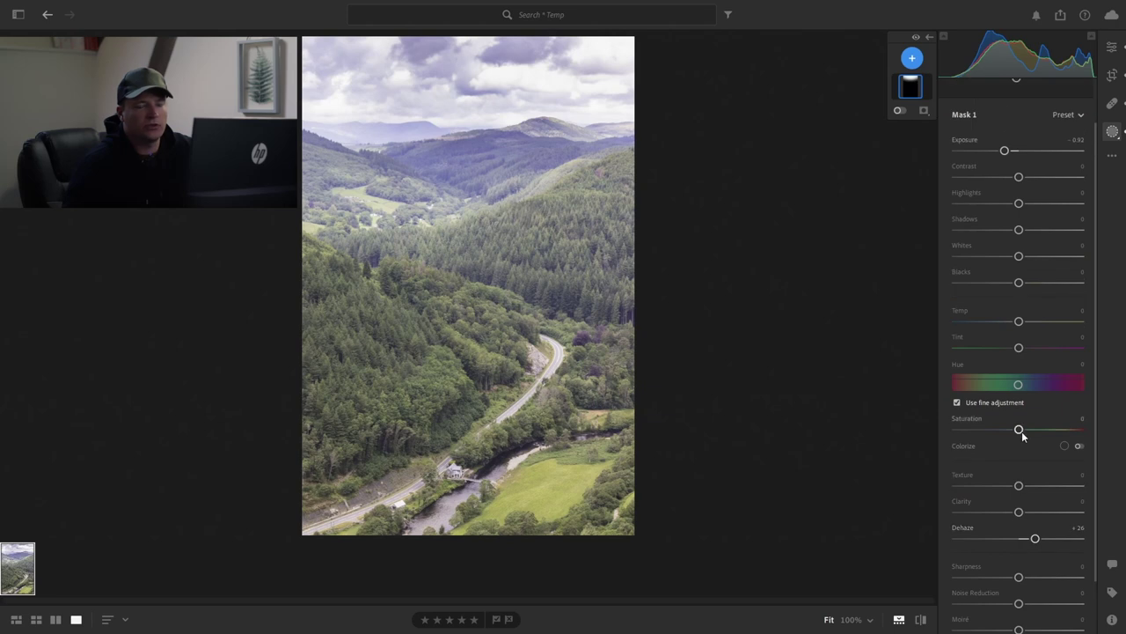
{"action": "left_click_drag", "start_coordinate": [1018, 429], "coordinate": [998, 431]}
{"action": "scroll", "coordinate": [1030, 524], "scroll_direction": "up", "scroll_amount": 2}
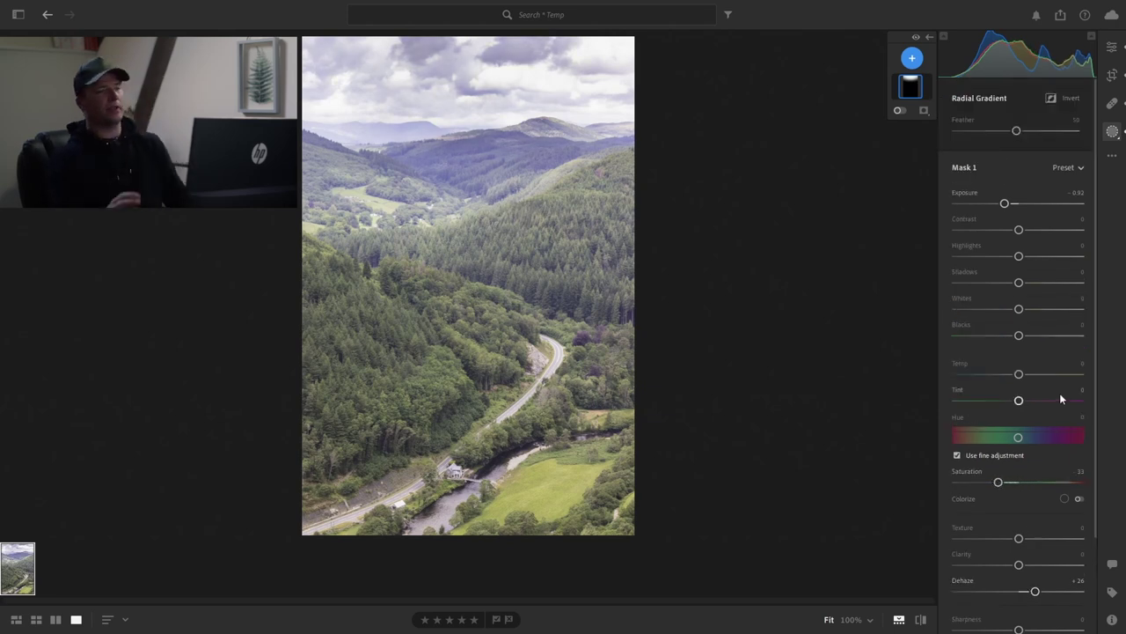
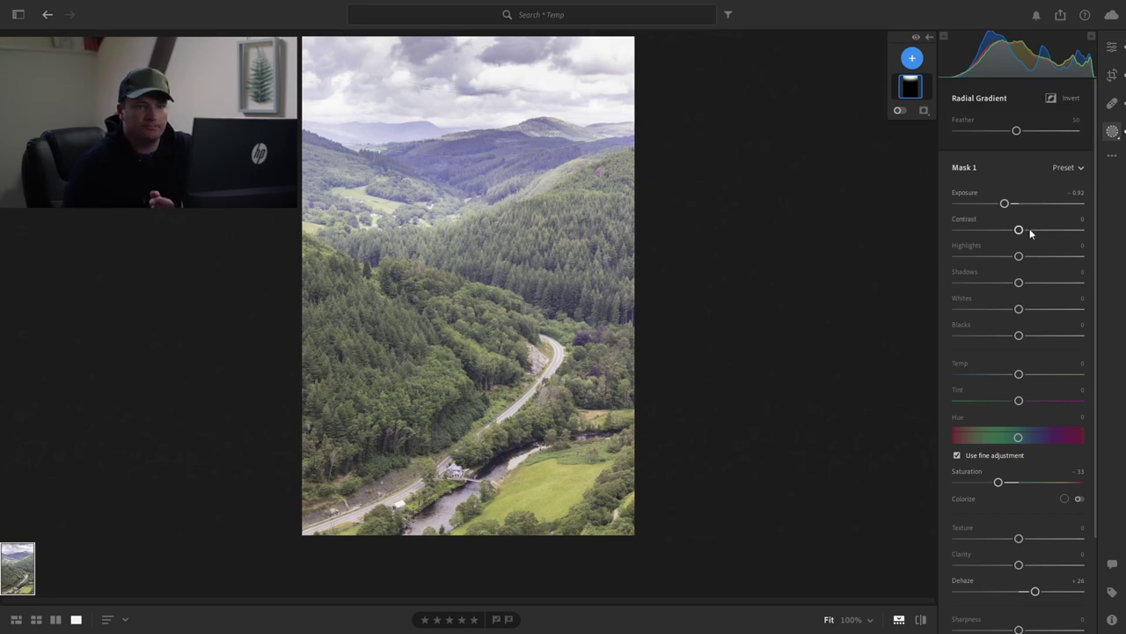
Step: Add a second mask with a wide radial gradient over the forest slope at the photo's right edge
{"action": "left_click", "coordinate": [912, 57]}
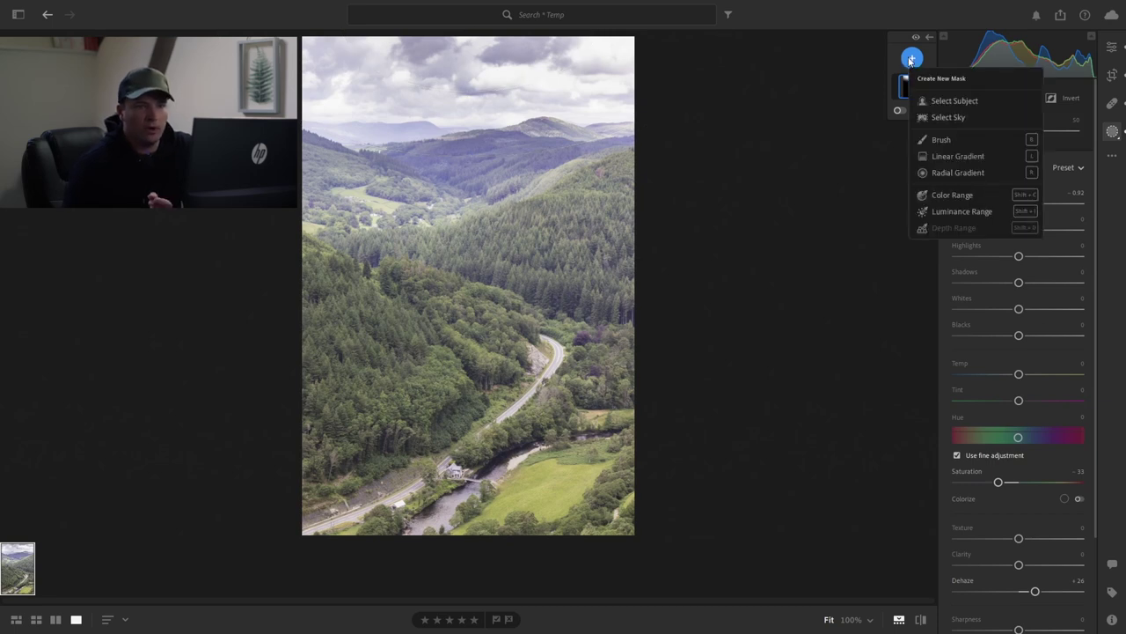
{"action": "left_click", "coordinate": [987, 172]}
{"action": "left_click_drag", "start_coordinate": [634, 242], "coordinate": [771, 294]}
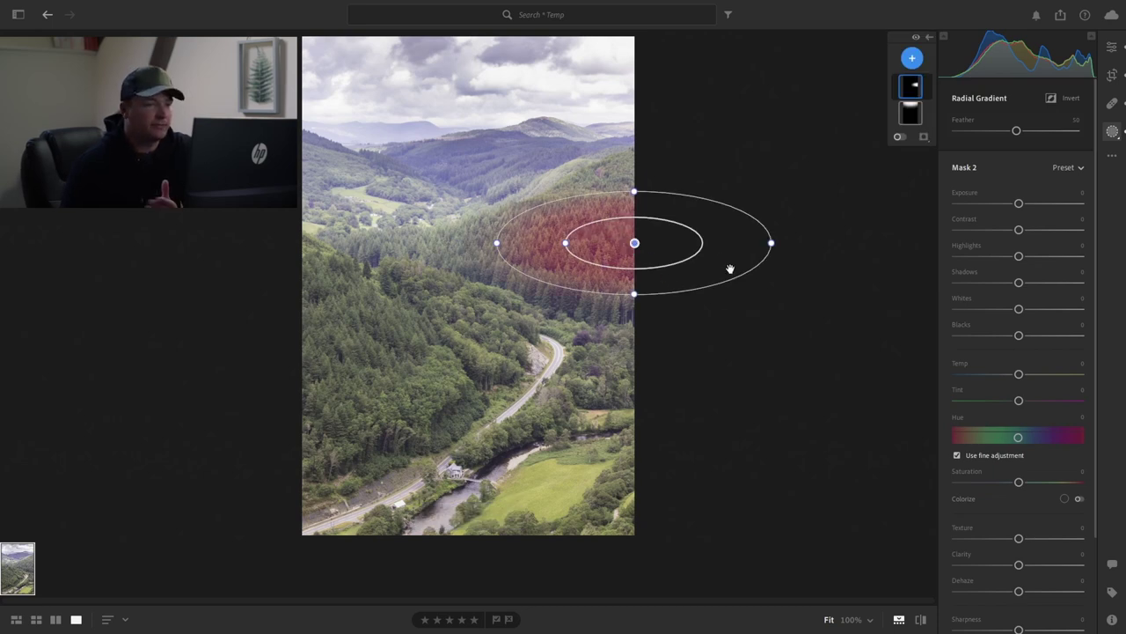
Step: Duplicate the radial gradient within Mask 2, place the copy over the left forested hillside and make it slightly taller
{"action": "right_click", "coordinate": [638, 249]}
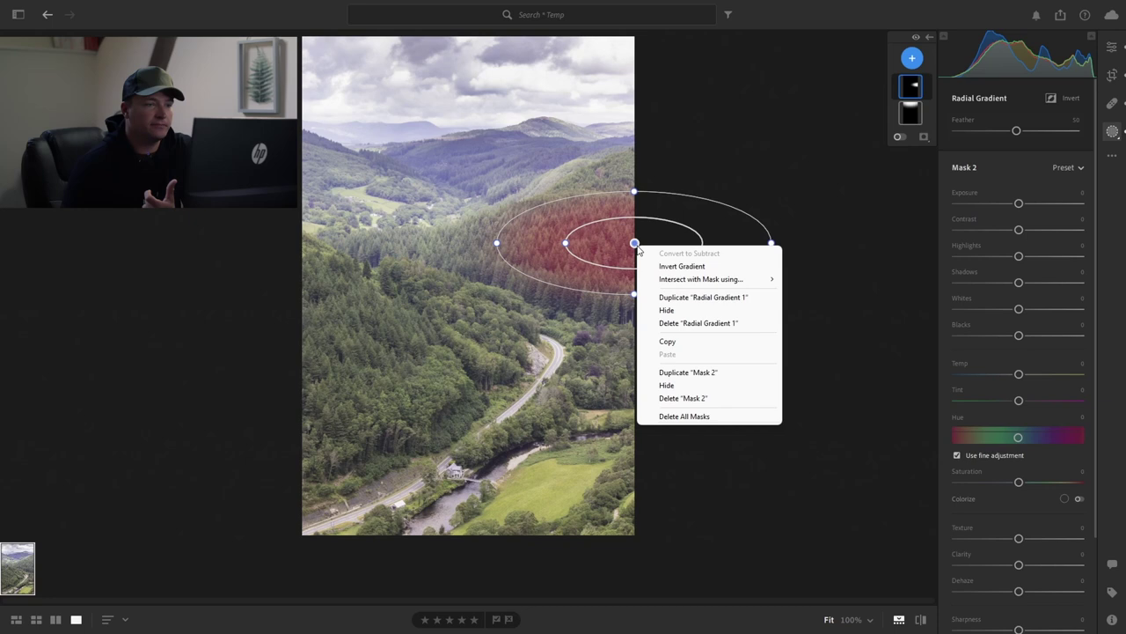
{"action": "left_click", "coordinate": [706, 301]}
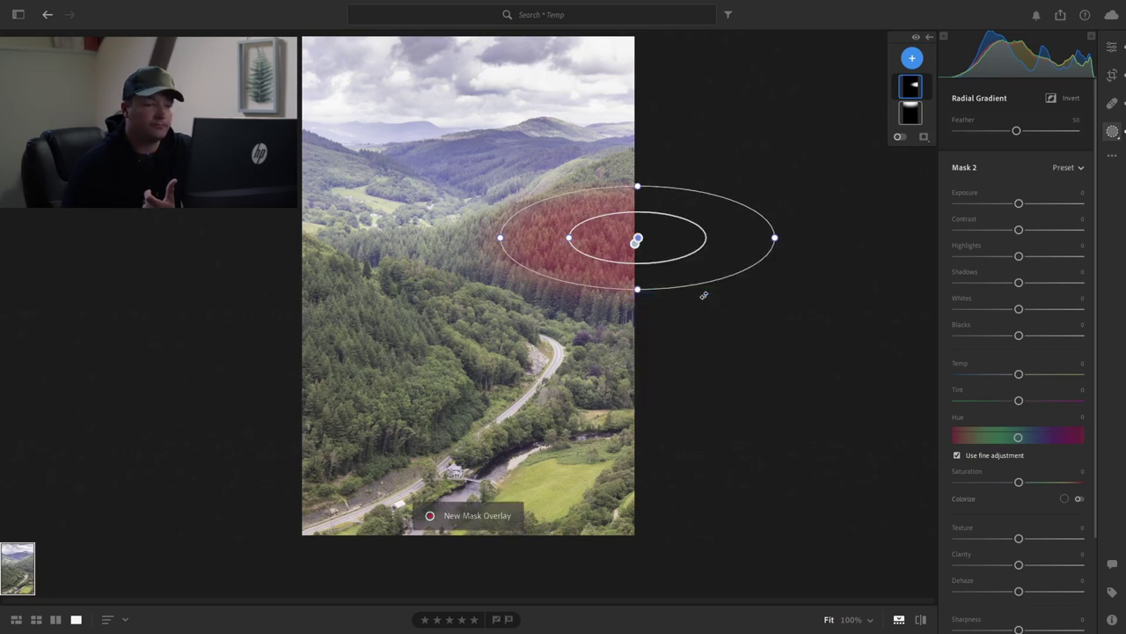
{"action": "left_click_drag", "start_coordinate": [637, 241], "coordinate": [339, 335]}
{"action": "left_click_drag", "start_coordinate": [338, 388], "coordinate": [339, 403]}
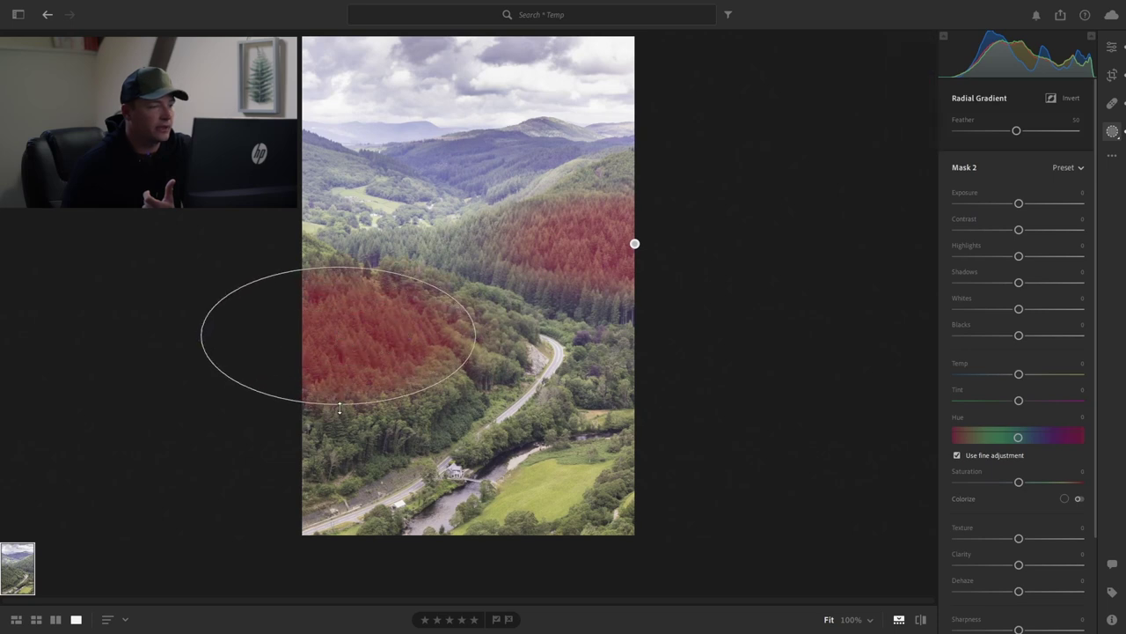
Step: Lower and tilt the left hillside gradient, and set Mask 2 to exposure -0.84 and saturation -28
{"action": "left_click_drag", "start_coordinate": [344, 344], "coordinate": [345, 356]}
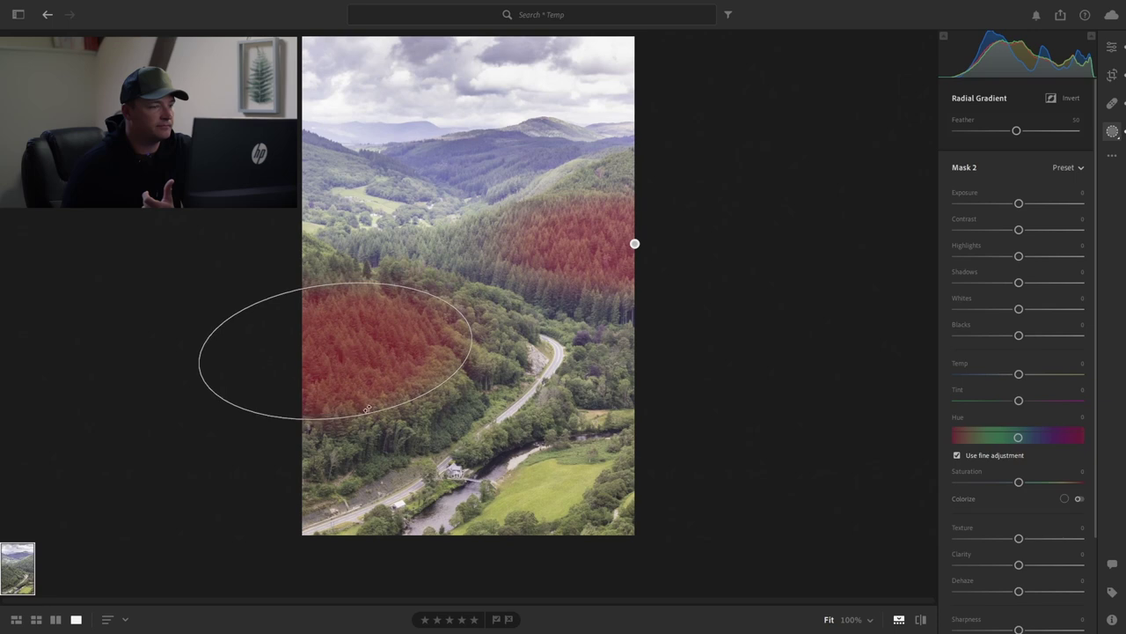
{"action": "left_click_drag", "start_coordinate": [345, 416], "coordinate": [345, 426]}
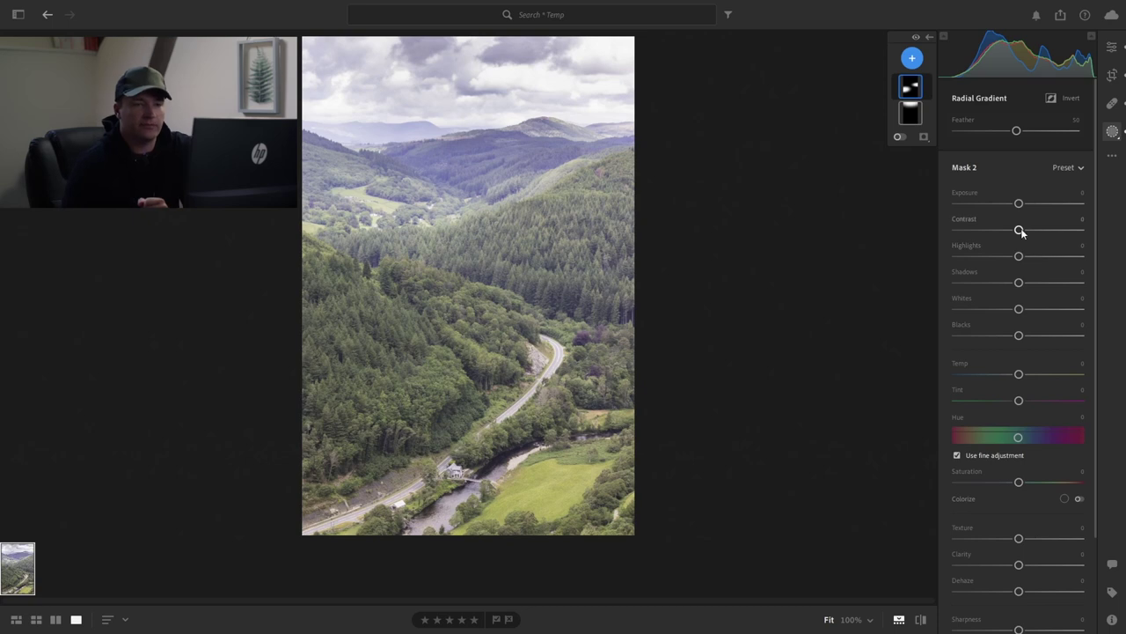
{"action": "left_click_drag", "start_coordinate": [1019, 204], "coordinate": [1008, 204]}
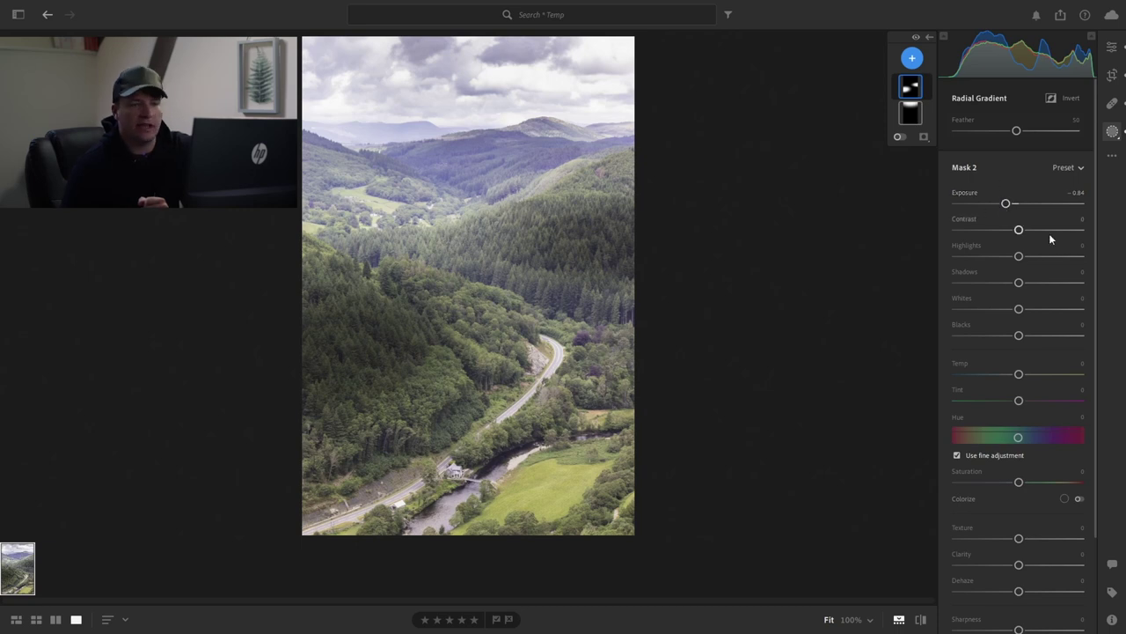
{"action": "scroll", "coordinate": [1026, 331], "scroll_direction": "down", "scroll_amount": 2}
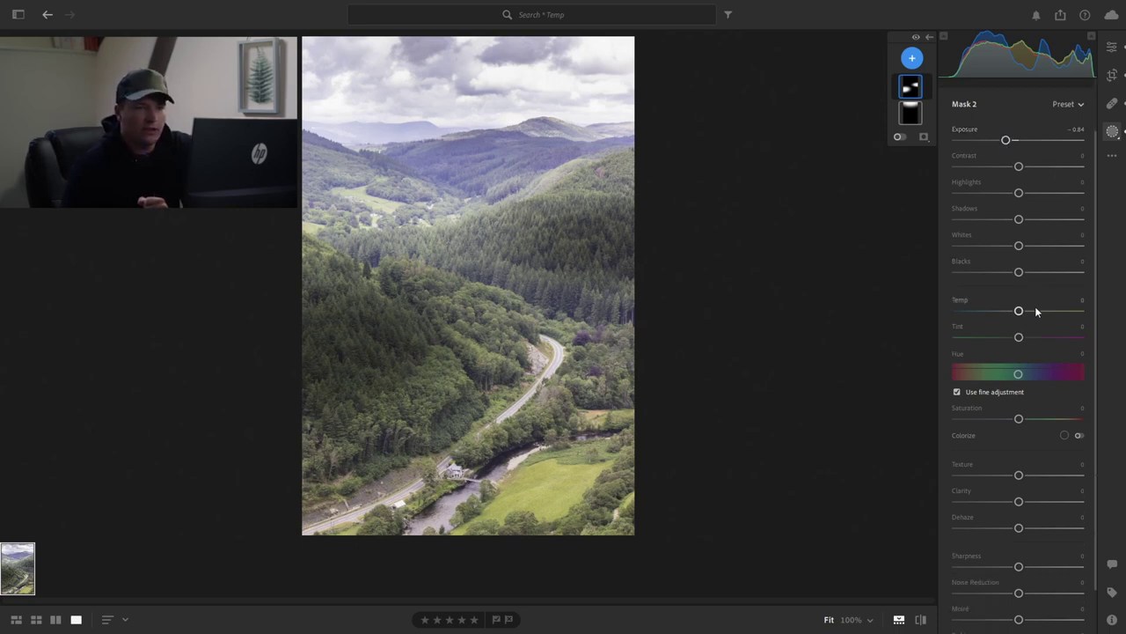
{"action": "scroll", "coordinate": [1025, 325], "scroll_direction": "down", "scroll_amount": 2}
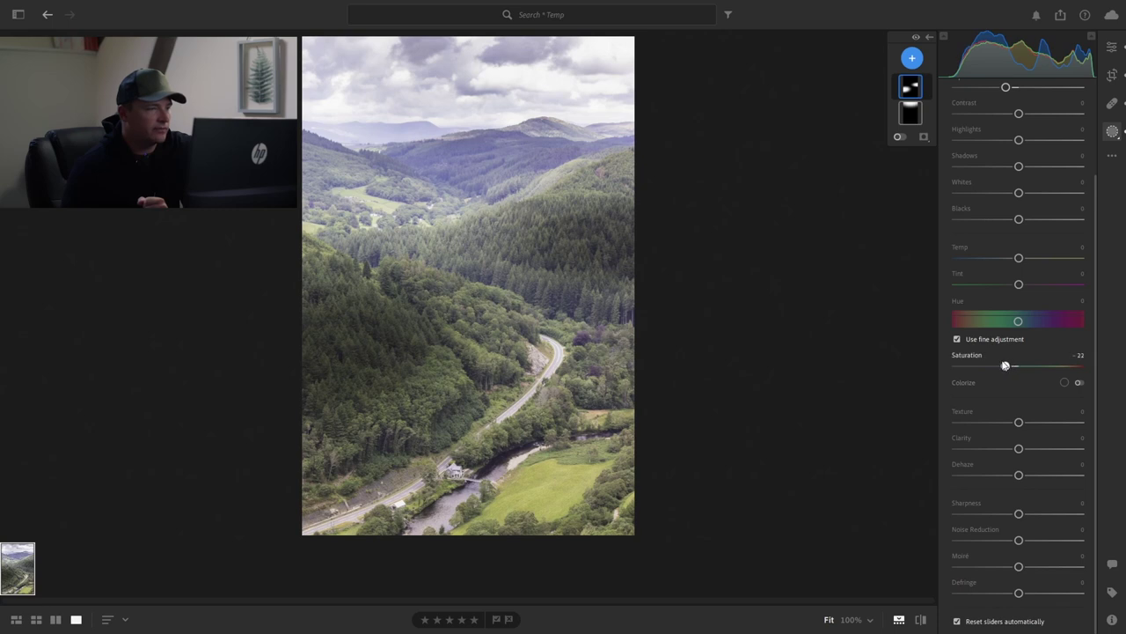
Step: Make the gradient over the right forest slope taller and increase its feather to about 65
{"action": "mouse_move", "coordinate": [703, 387]}
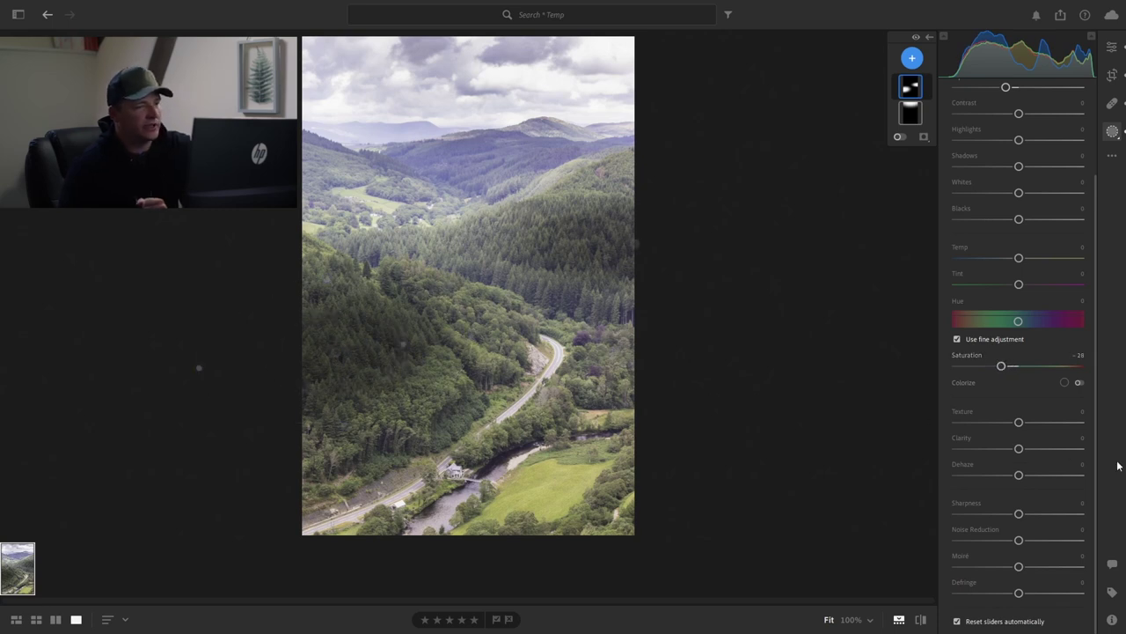
{"action": "left_click", "coordinate": [635, 244]}
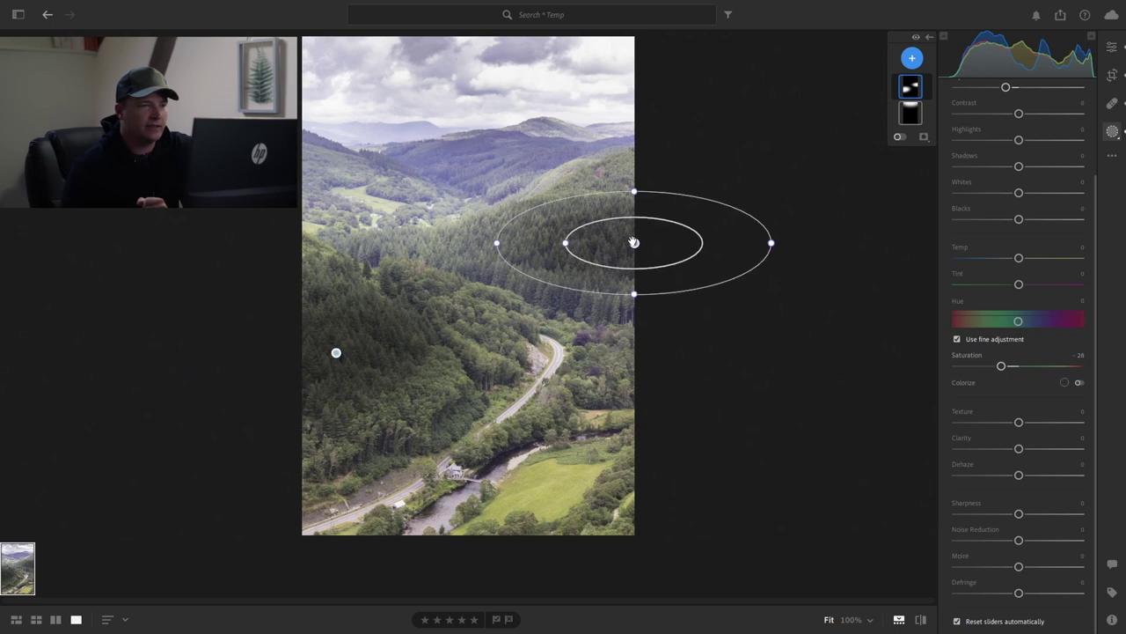
{"action": "left_click_drag", "start_coordinate": [632, 295], "coordinate": [633, 306]}
{"action": "scroll", "coordinate": [994, 194], "scroll_direction": "up", "scroll_amount": 3}
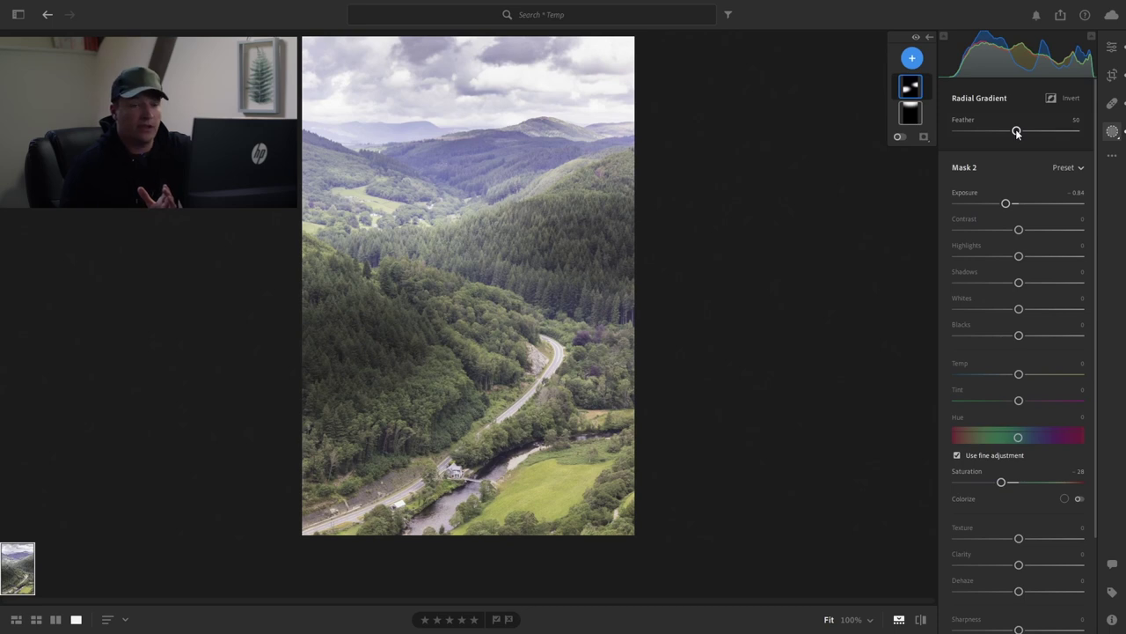
{"action": "left_click_drag", "start_coordinate": [1013, 131], "coordinate": [1035, 140]}
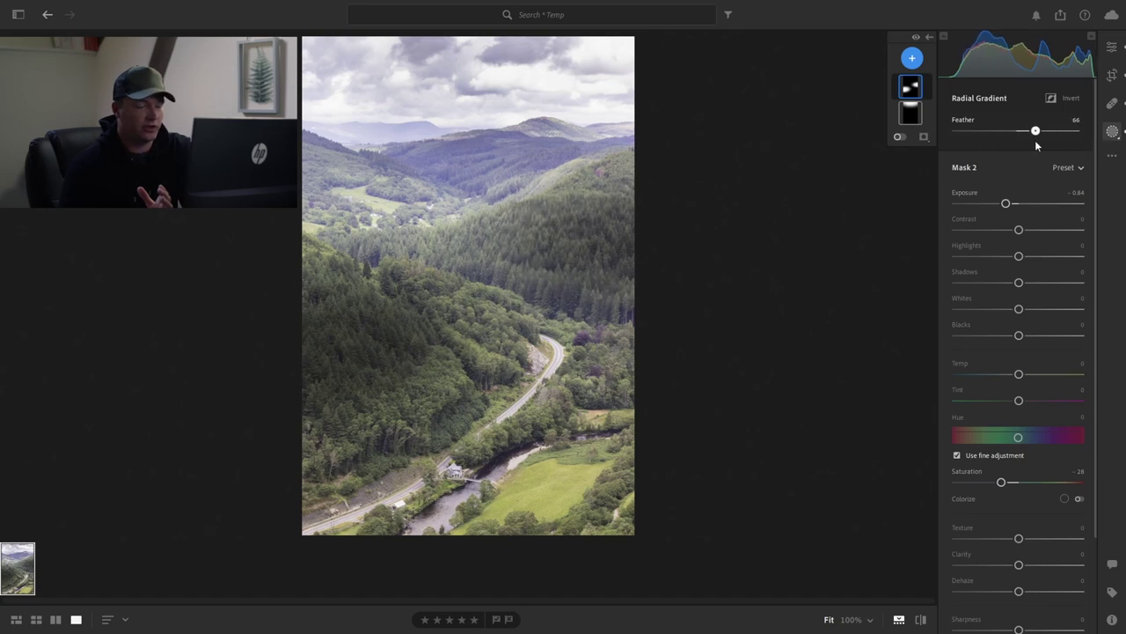
Step: Set the left hillside gradient's feather to 57, and move both Mask 2 gradients slightly inward toward the photo's centre
{"action": "left_click", "coordinate": [335, 354]}
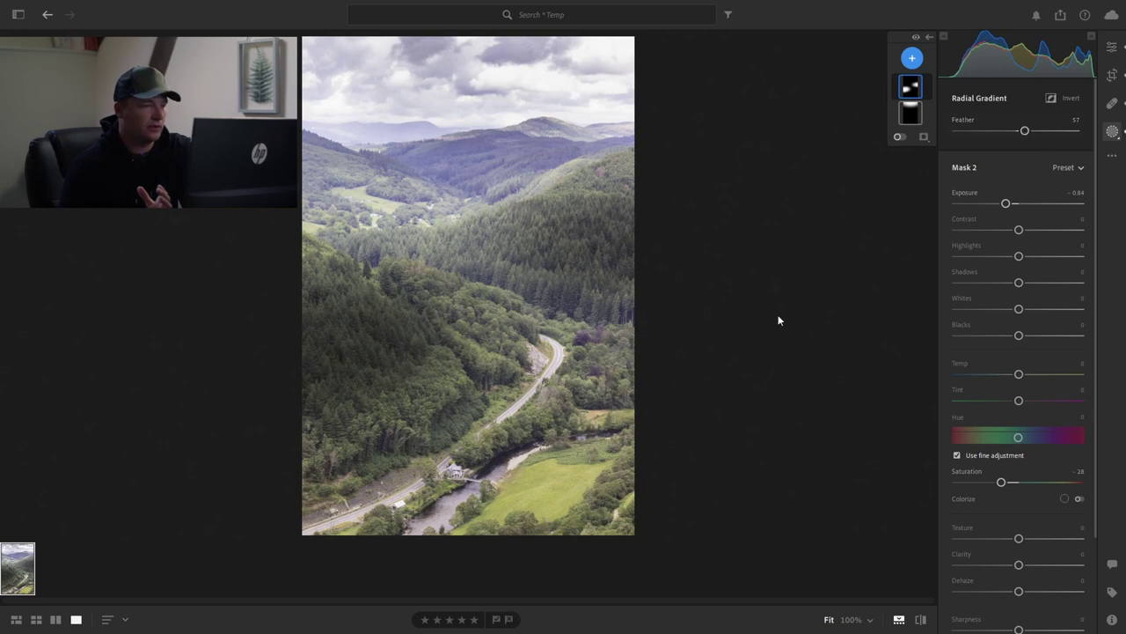
{"action": "left_click_drag", "start_coordinate": [334, 349], "coordinate": [360, 349]}
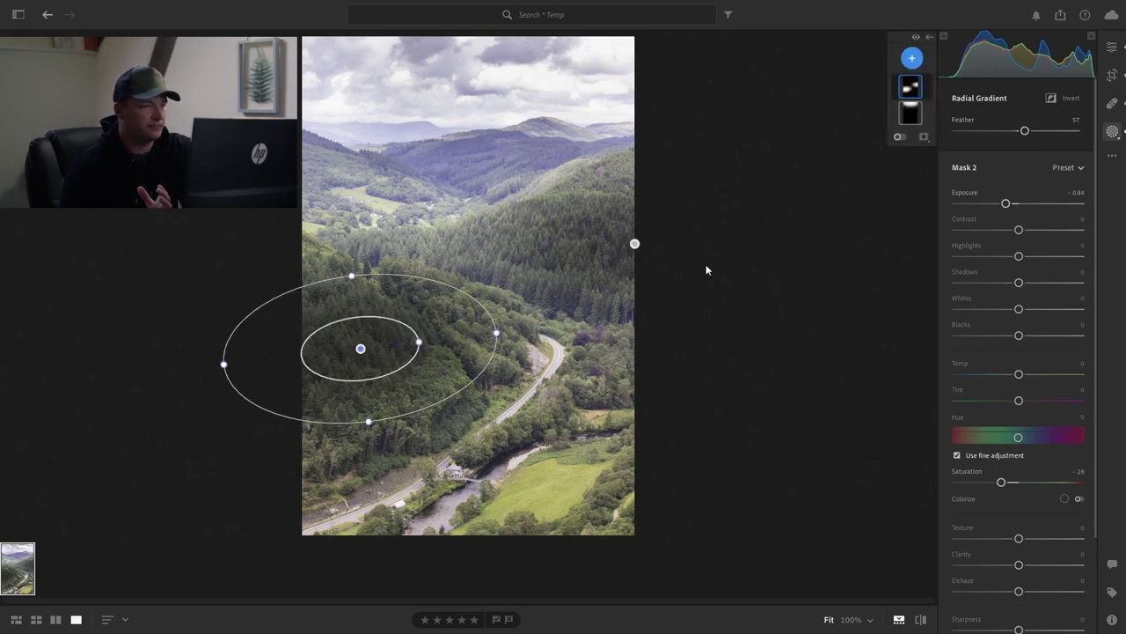
{"action": "left_click_drag", "start_coordinate": [634, 244], "coordinate": [624, 242]}
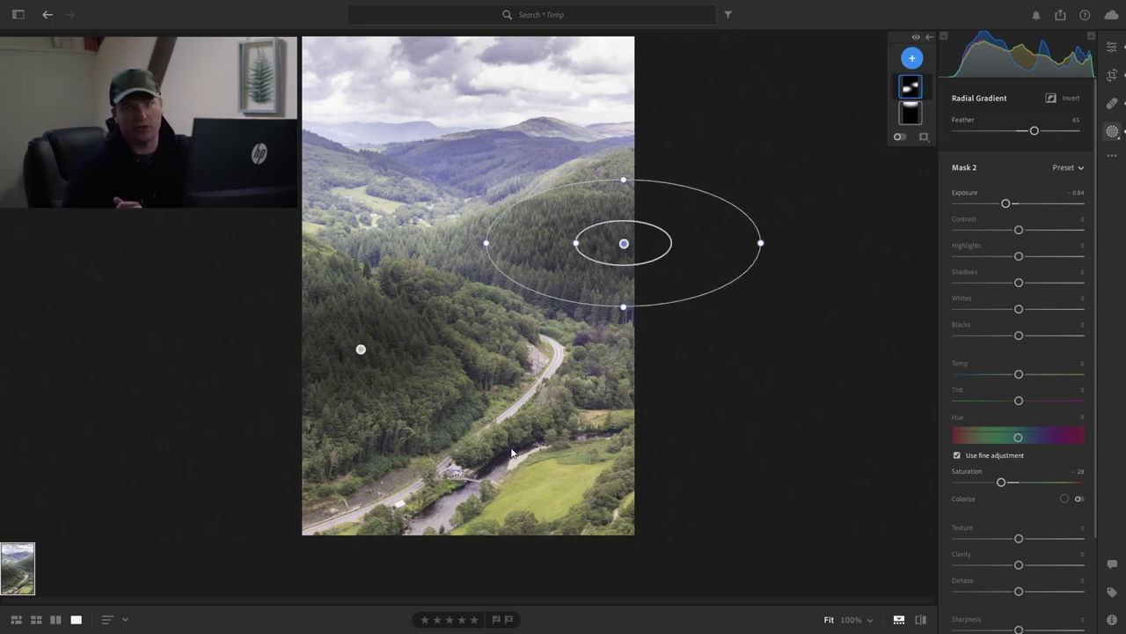
Step: Add a third mask with a slightly tilted radial gradient over the photo's lower-right corner and set its exposure to -1.80
{"action": "left_click", "coordinate": [913, 59]}
{"action": "left_click", "coordinate": [974, 170]}
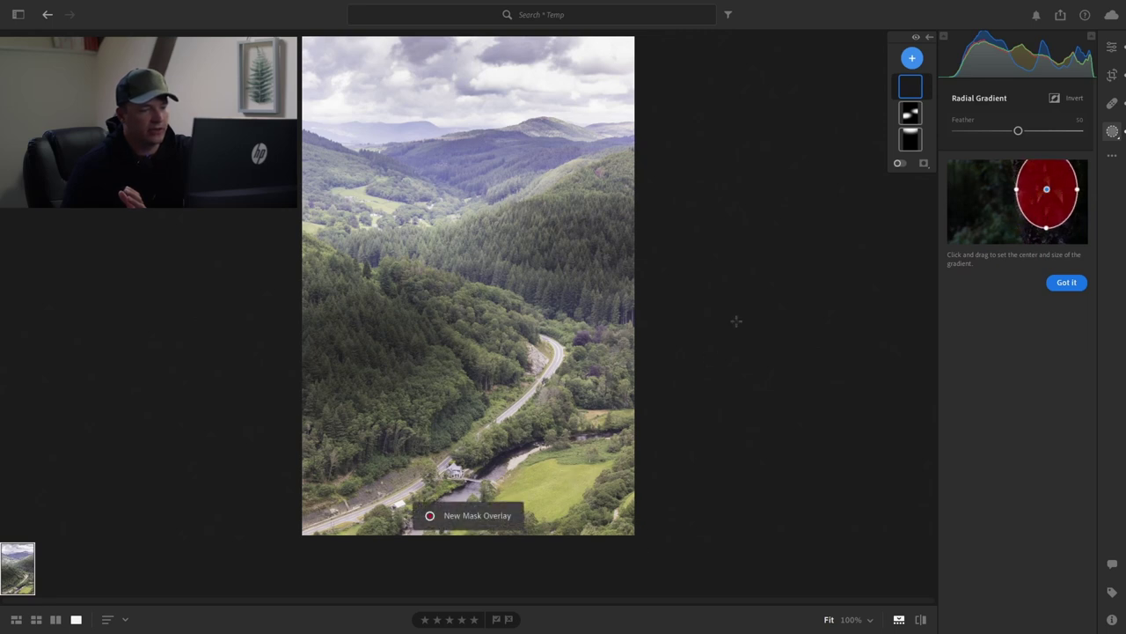
{"action": "mouse_move", "coordinate": [573, 487]}
{"action": "left_mouse_down"}
{"action": "mouse_move", "coordinate": [695, 558]}
{"action": "mouse_move", "coordinate": [586, 502]}
{"action": "mouse_move", "coordinate": [603, 516]}
{"action": "mouse_move", "coordinate": [598, 526]}
{"action": "left_mouse_up"}
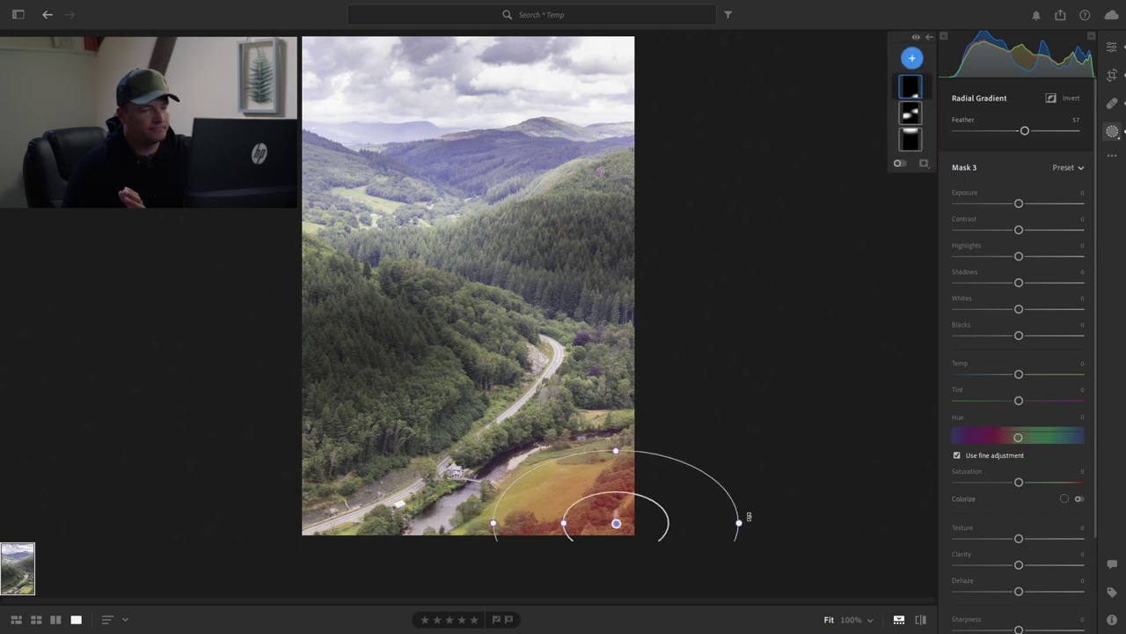
{"action": "left_click_drag", "start_coordinate": [747, 510], "coordinate": [747, 485]}
{"action": "left_click_drag", "start_coordinate": [616, 517], "coordinate": [633, 496]}
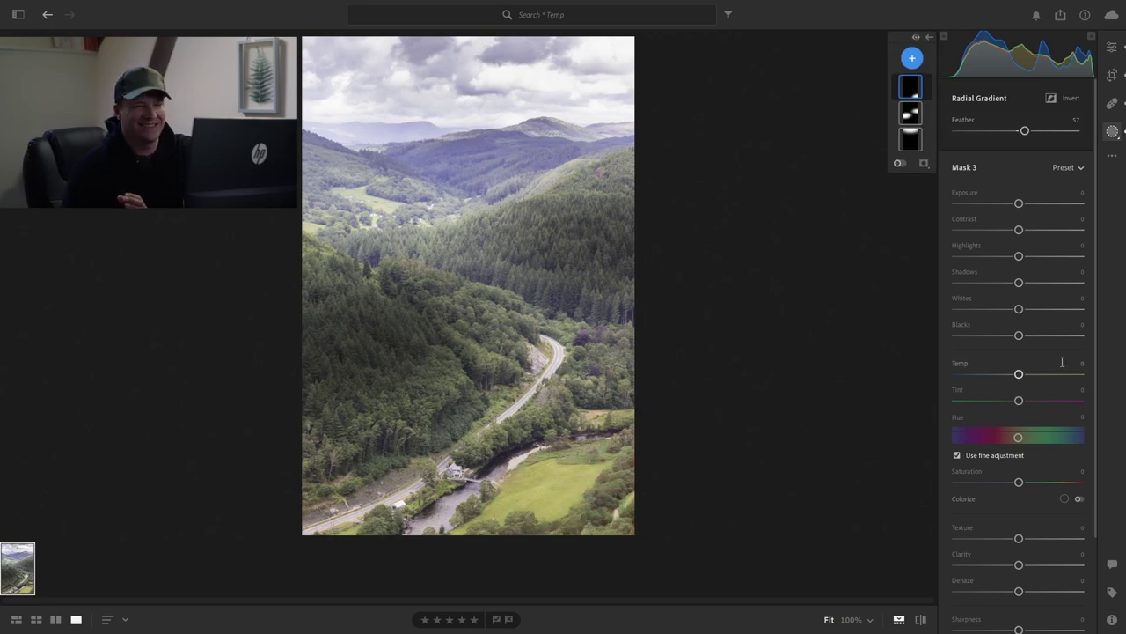
{"action": "left_click_drag", "start_coordinate": [1019, 204], "coordinate": [994, 203]}
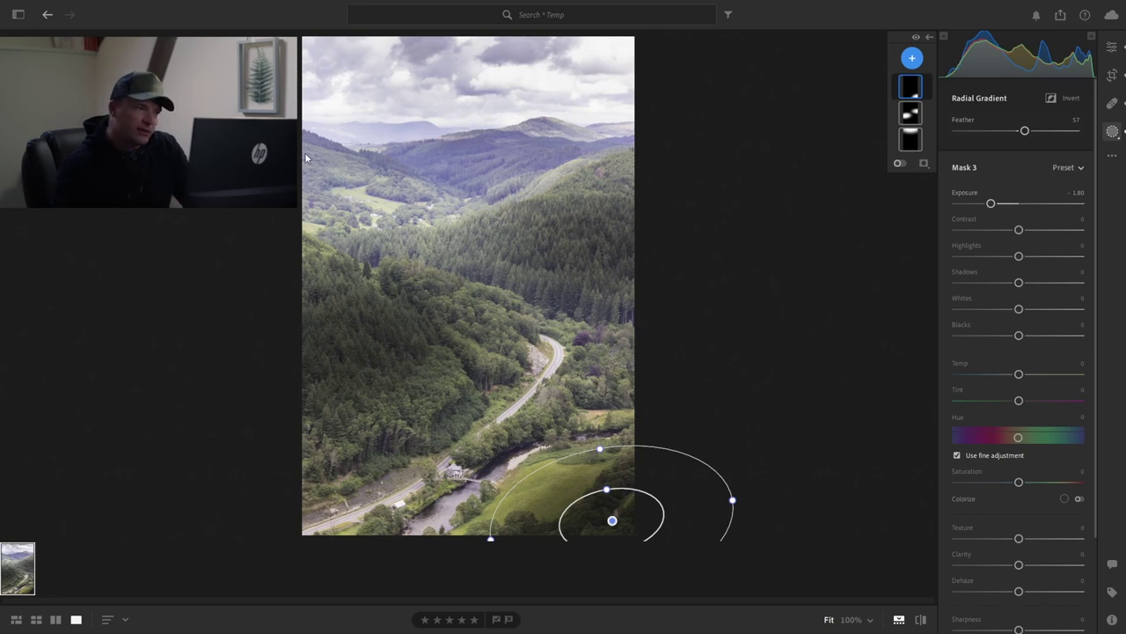
Step: Add a fourth mask with a small radial gradient over the hillside at the photo's upper-left edge and set its exposure to -1.20
{"action": "left_click", "coordinate": [913, 57]}
{"action": "left_click", "coordinate": [998, 174]}
{"action": "left_click_drag", "start_coordinate": [276, 212], "coordinate": [238, 209]}
{"action": "left_click_drag", "start_coordinate": [1019, 203], "coordinate": [1000, 205]}
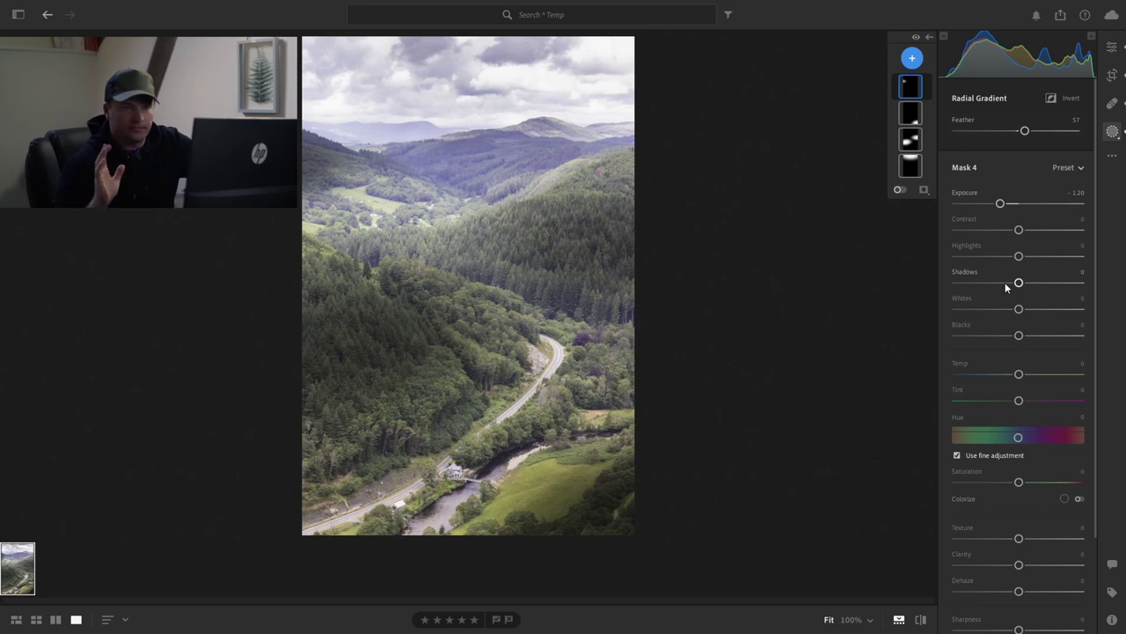
{"action": "left_click", "coordinate": [913, 58]}
{"action": "left_click", "coordinate": [1049, 153]}
{"action": "left_click", "coordinate": [913, 58]}
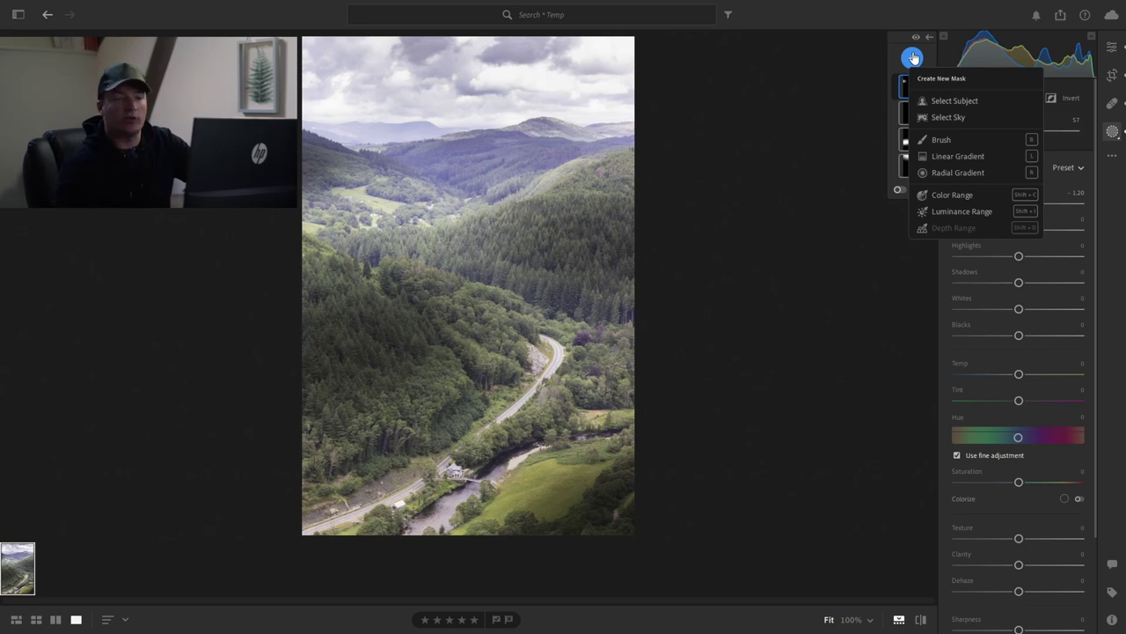
{"action": "left_click", "coordinate": [968, 174]}
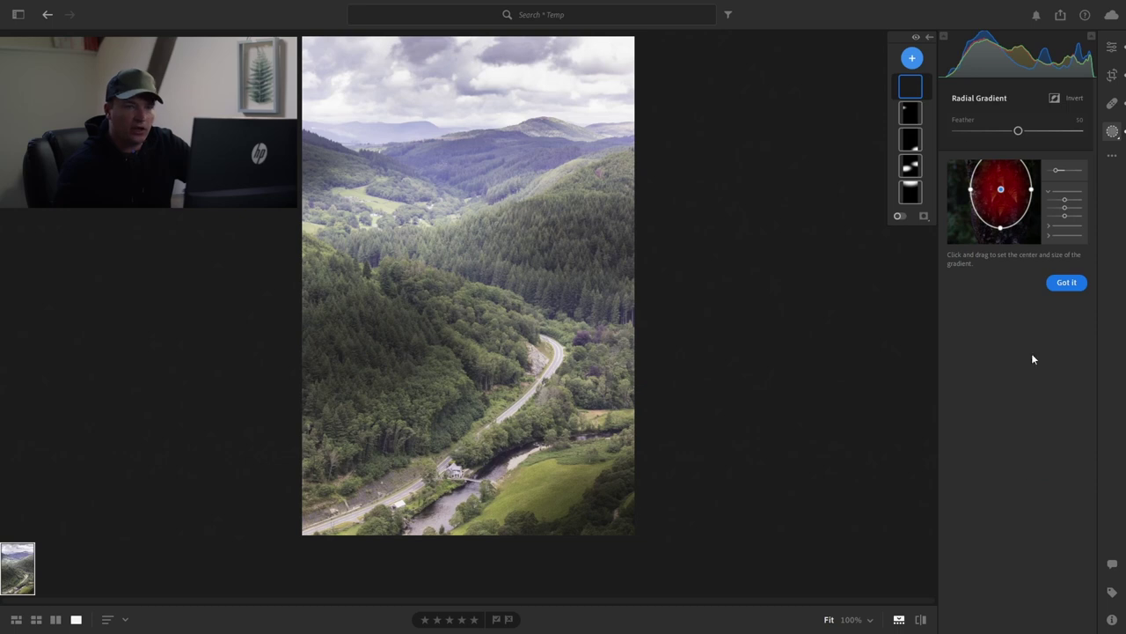
{"action": "left_click", "coordinate": [1112, 155]}
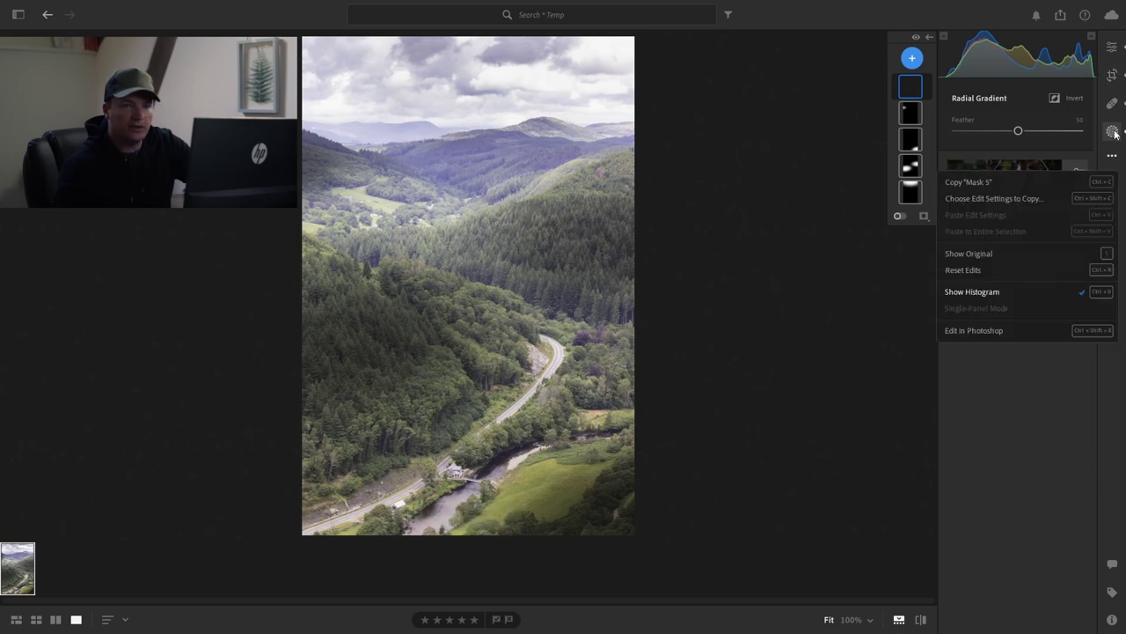
{"action": "left_click", "coordinate": [1112, 131]}
{"action": "left_click", "coordinate": [1112, 131]}
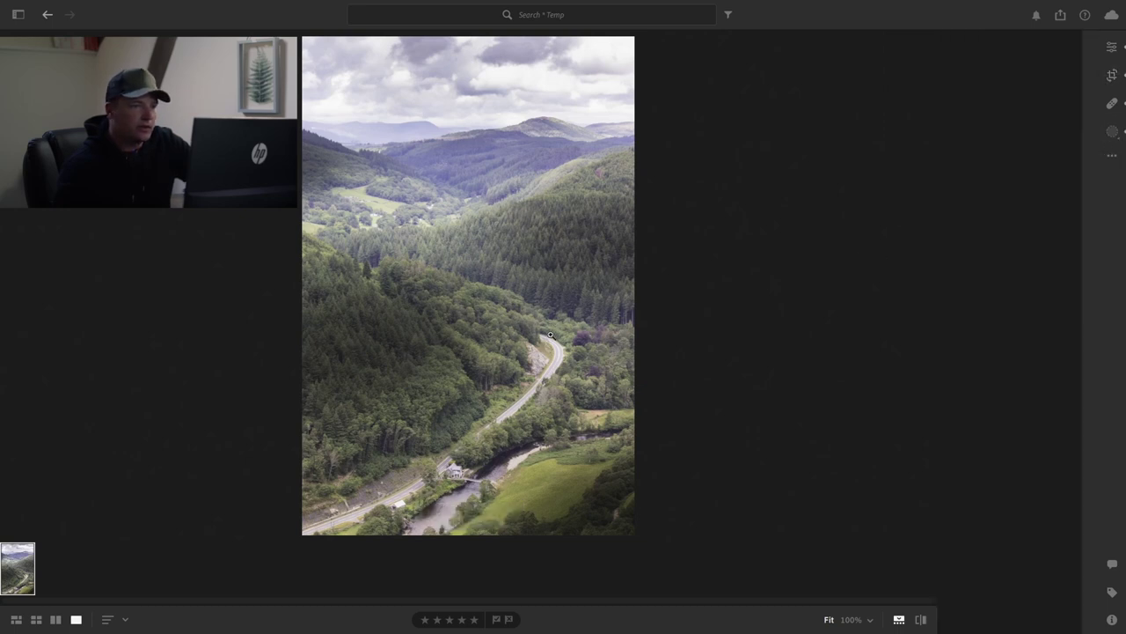
Step: Add a fifth mask with a long, narrow radial gradient, tilted and positioned along the road through the valley
{"action": "left_click", "coordinate": [599, 357]}
{"action": "left_click_drag", "start_coordinate": [767, 397], "coordinate": [573, 344]}
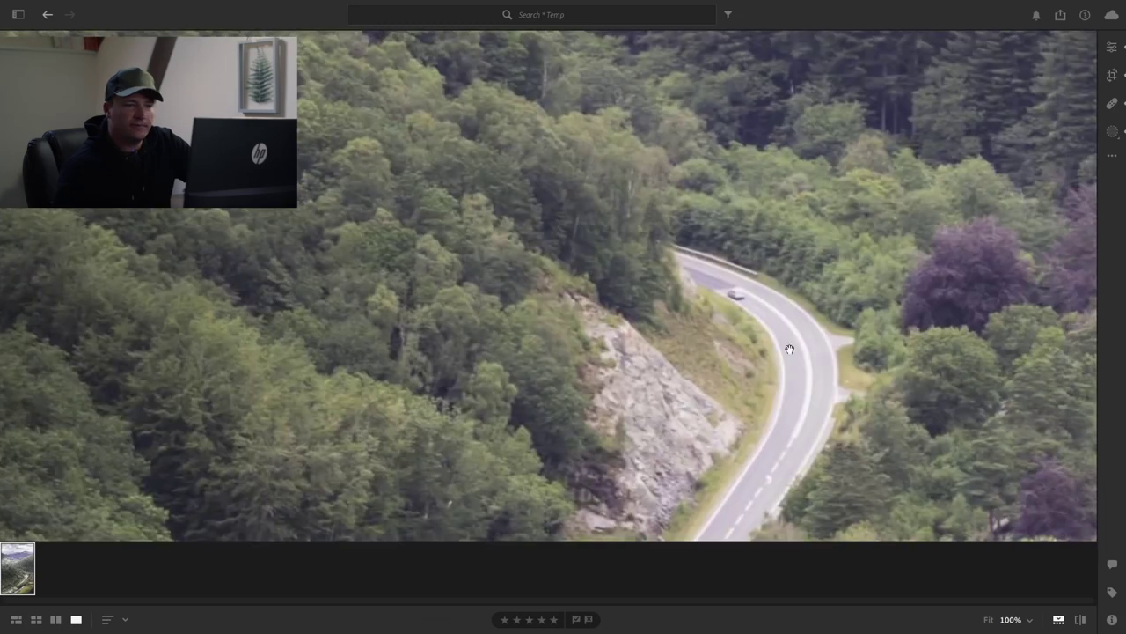
{"action": "left_click", "coordinate": [742, 257]}
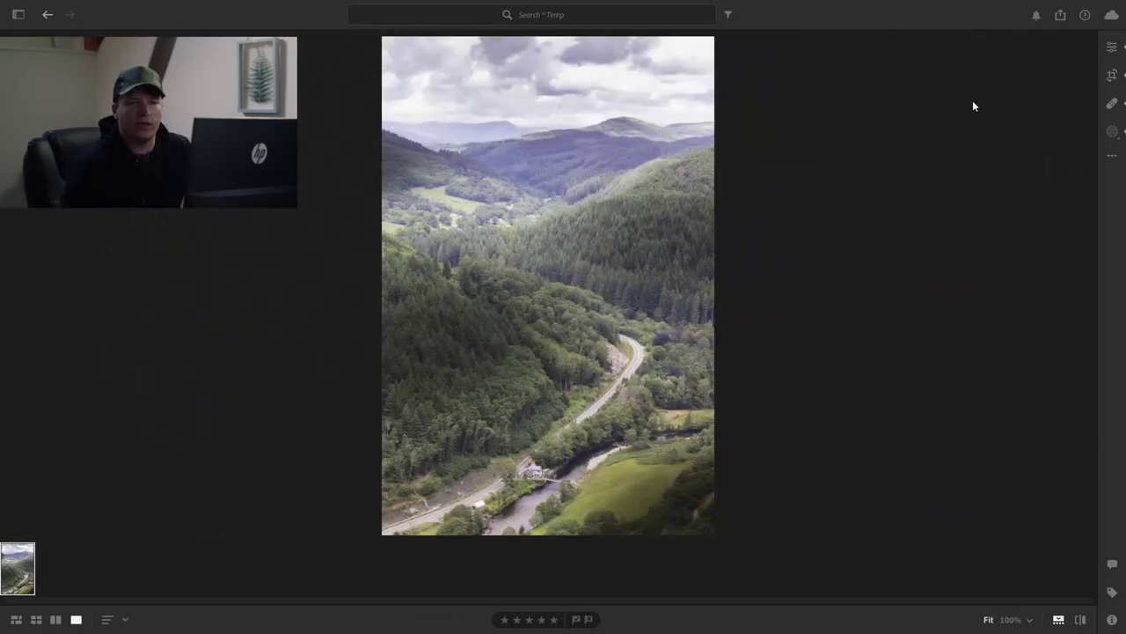
{"action": "left_click", "coordinate": [1114, 129]}
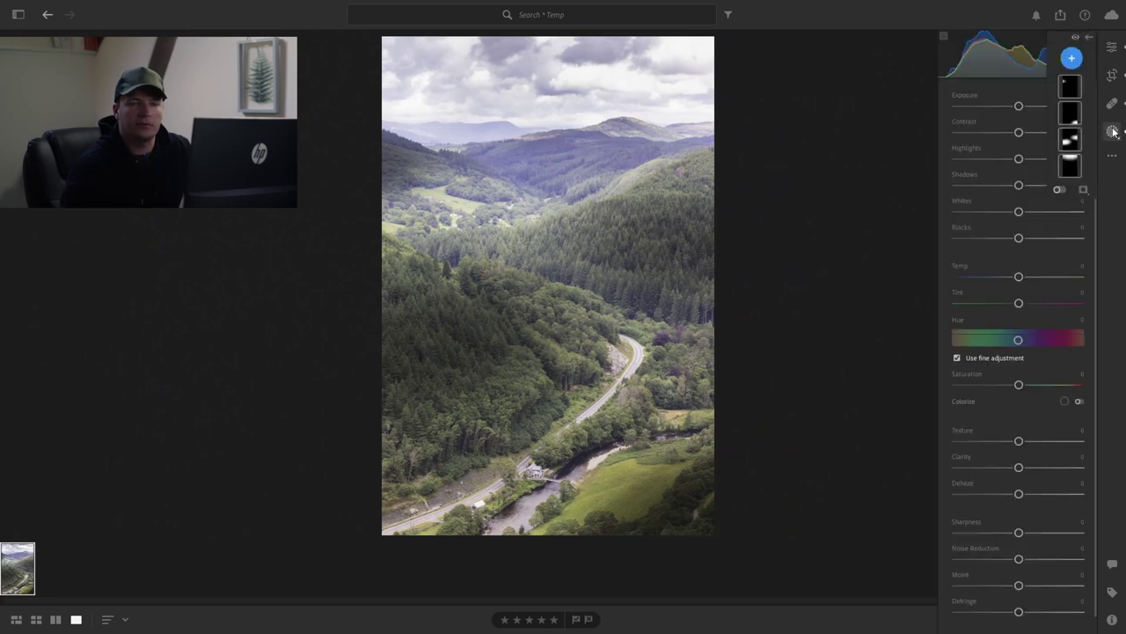
{"action": "left_click", "coordinate": [926, 65]}
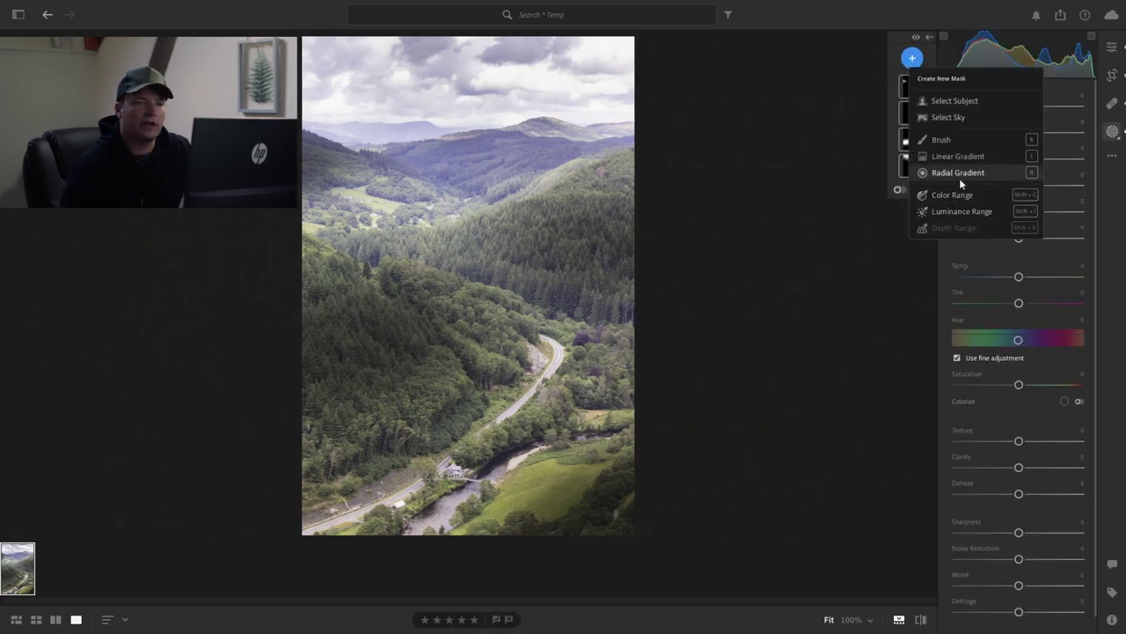
{"action": "left_click", "coordinate": [959, 173]}
{"action": "left_click_drag", "start_coordinate": [465, 442], "coordinate": [493, 537]}
{"action": "left_click_drag", "start_coordinate": [479, 427], "coordinate": [528, 403]}
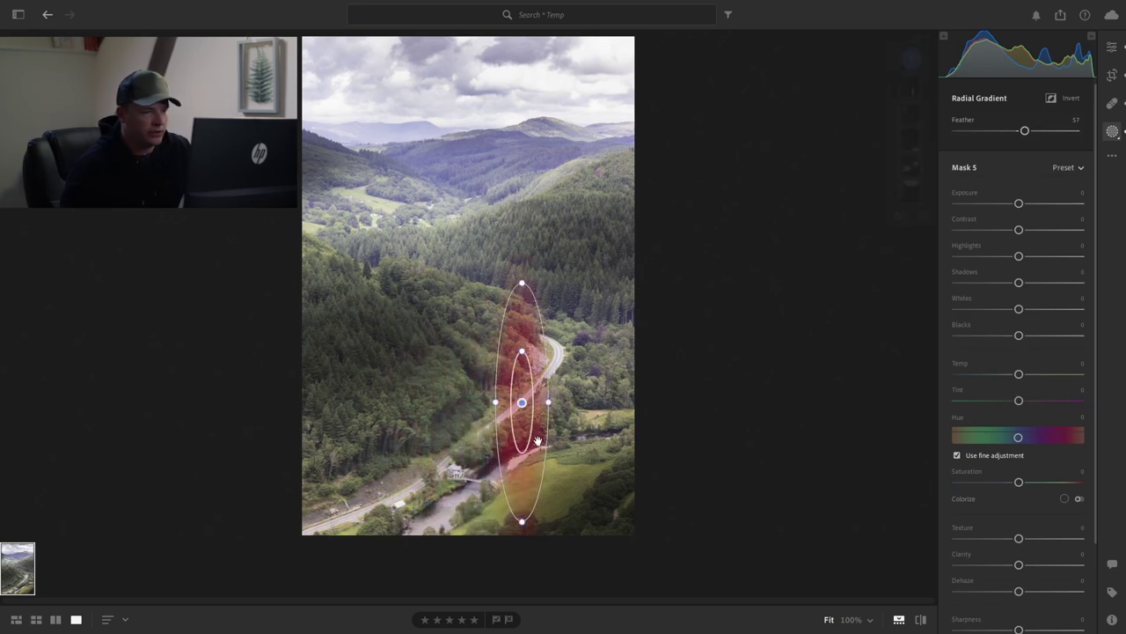
{"action": "left_click_drag", "start_coordinate": [546, 482], "coordinate": [489, 479]}
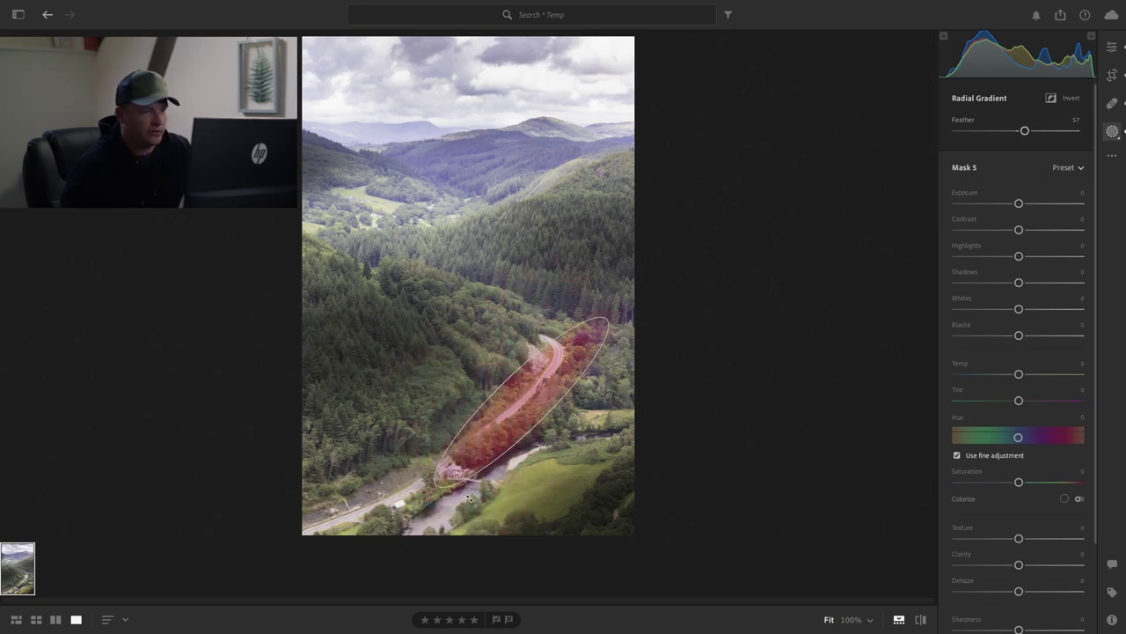
{"action": "left_click_drag", "start_coordinate": [522, 402], "coordinate": [492, 415]}
Step: Set the road mask's sharpness to +50, texture to +10 and clarity to +10
{"action": "scroll", "coordinate": [1032, 370], "scroll_direction": "down", "scroll_amount": 1}
{"action": "scroll", "coordinate": [1032, 369], "scroll_direction": "down", "scroll_amount": 3}
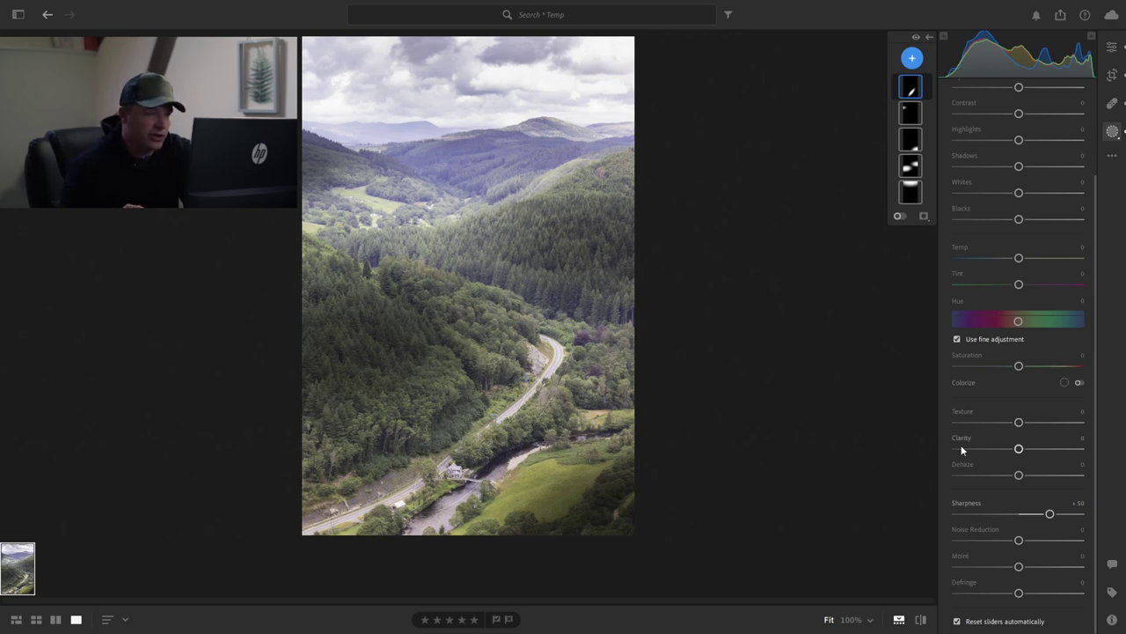
{"action": "left_click", "coordinate": [1083, 410]}
{"action": "type", "text": "10"}
{"action": "key", "text": "Return"}
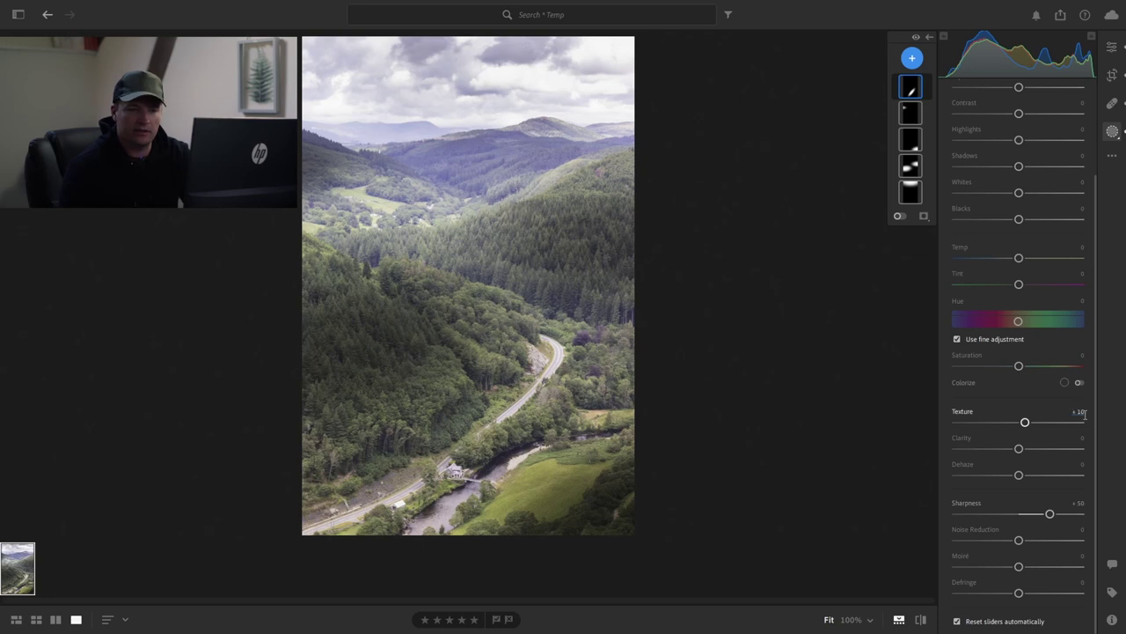
{"action": "left_click", "coordinate": [1079, 438]}
{"action": "type", "text": "10"}
{"action": "key", "text": "Return"}
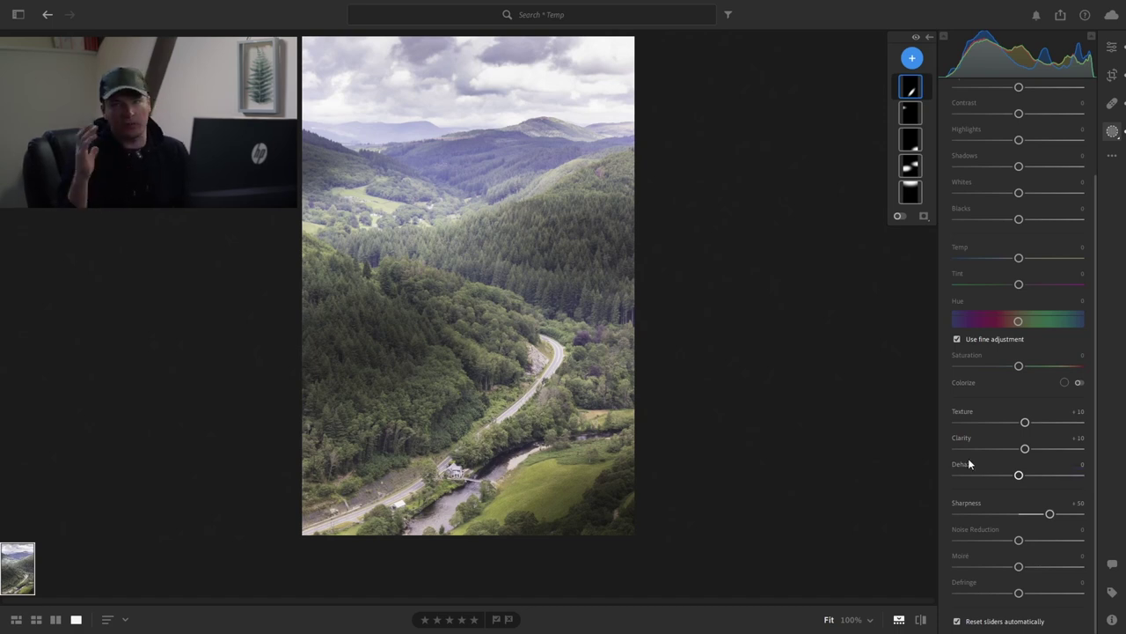
Step: Compare the edited photo with its original version and review the overall light and colour adjustments
{"action": "scroll", "coordinate": [1049, 457], "scroll_direction": "up", "scroll_amount": 3}
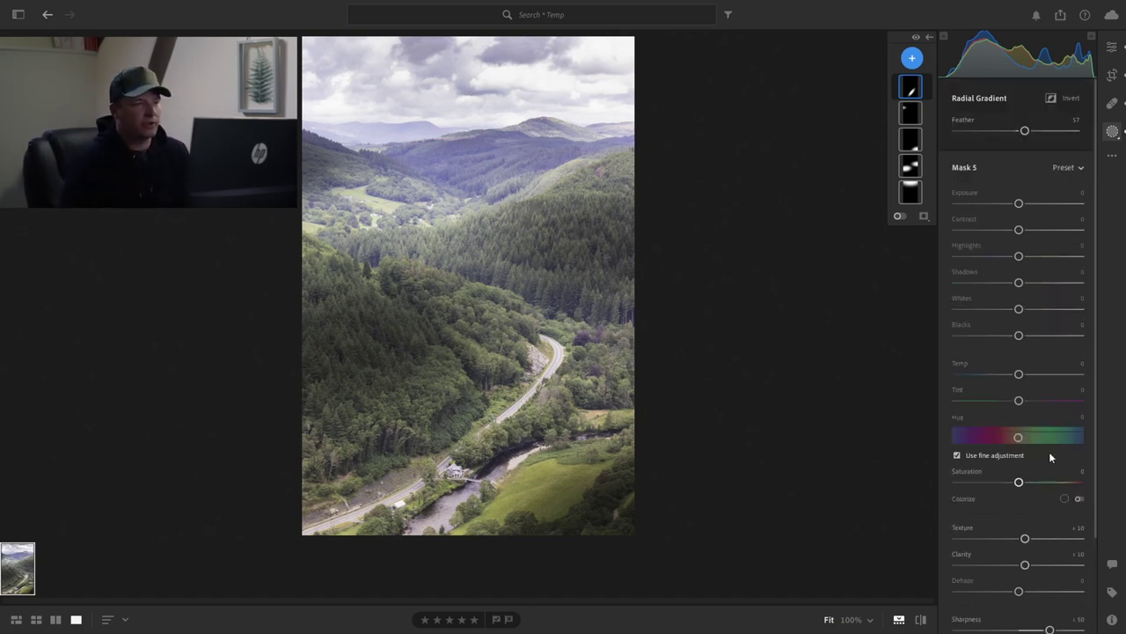
{"action": "mouse_move", "coordinate": [881, 395]}
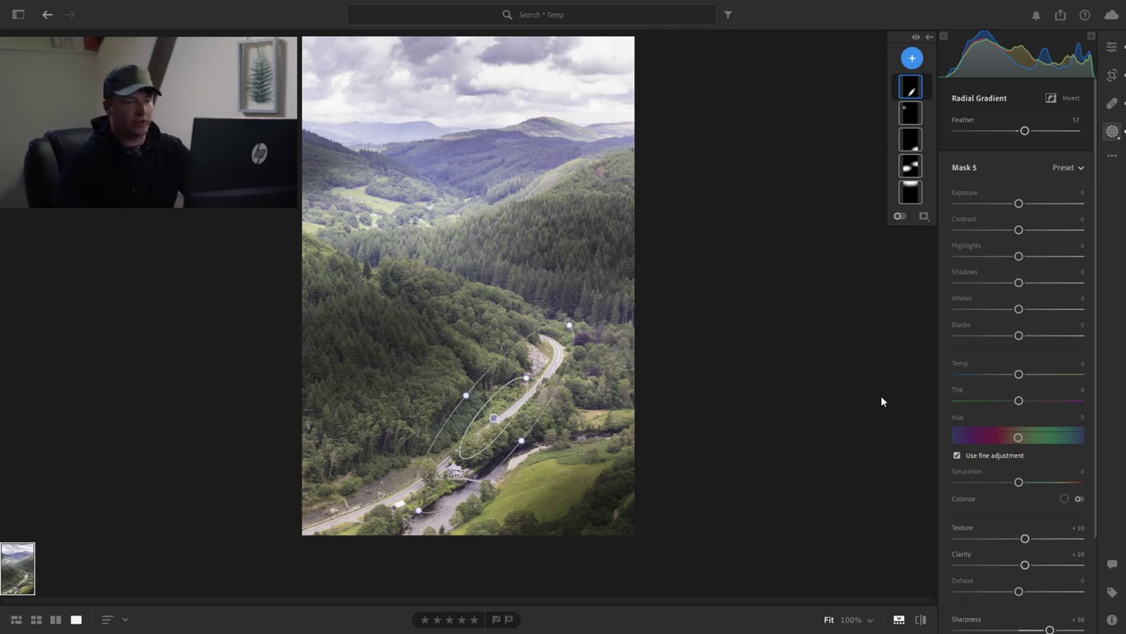
{"action": "left_click", "coordinate": [1113, 46]}
{"action": "key", "text": "backslash"}
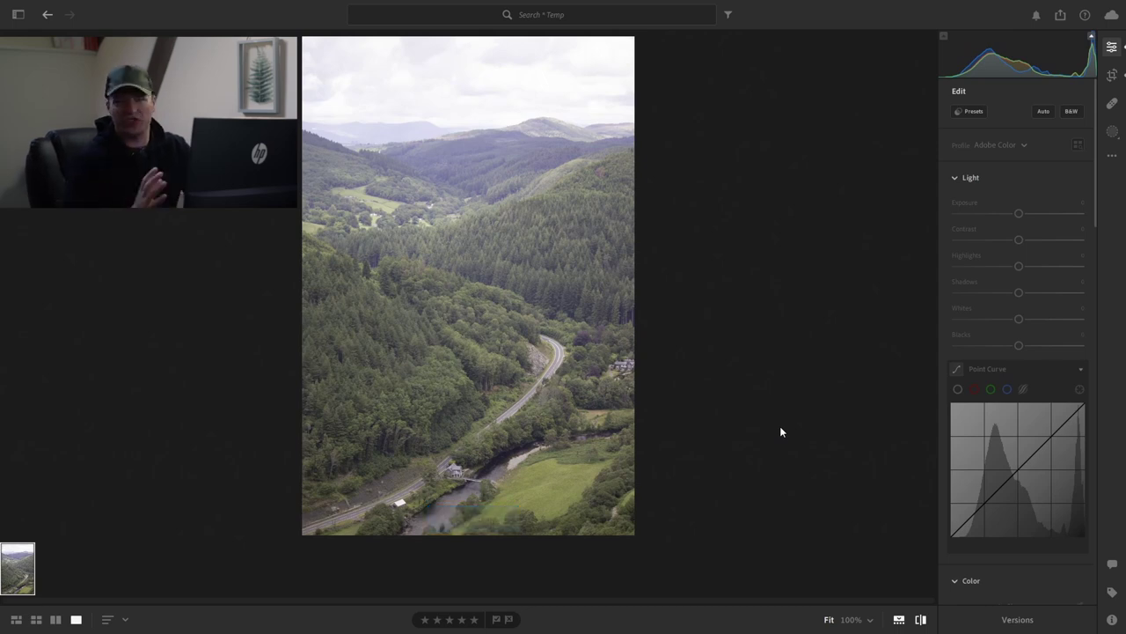
{"action": "key", "text": "backslash"}
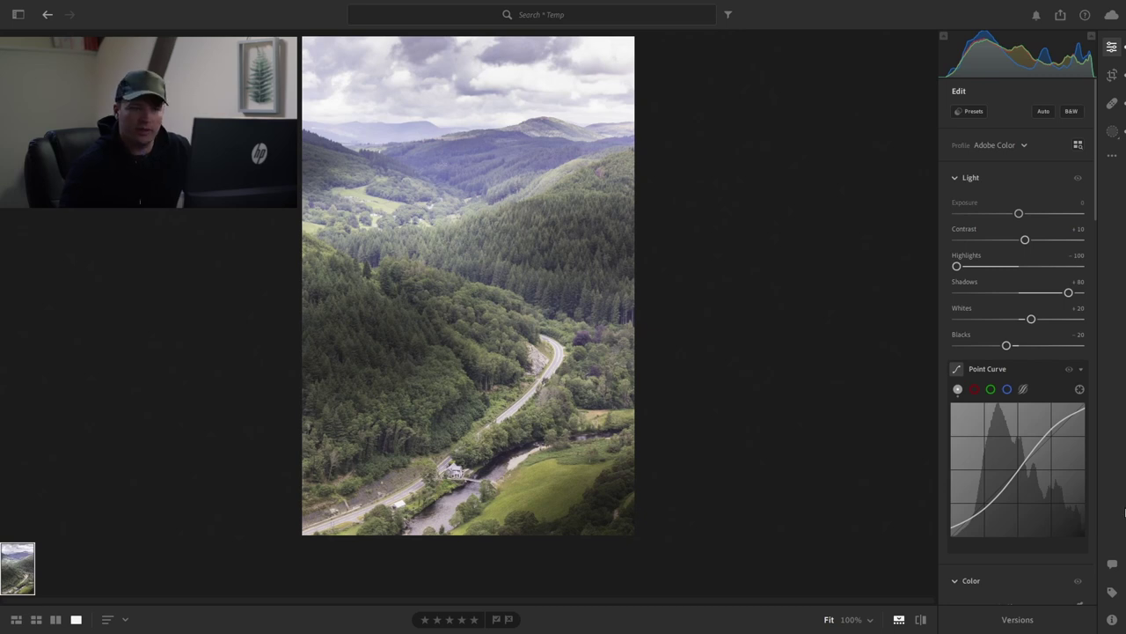
{"action": "scroll", "coordinate": [1050, 458], "scroll_direction": "down", "scroll_amount": 8}
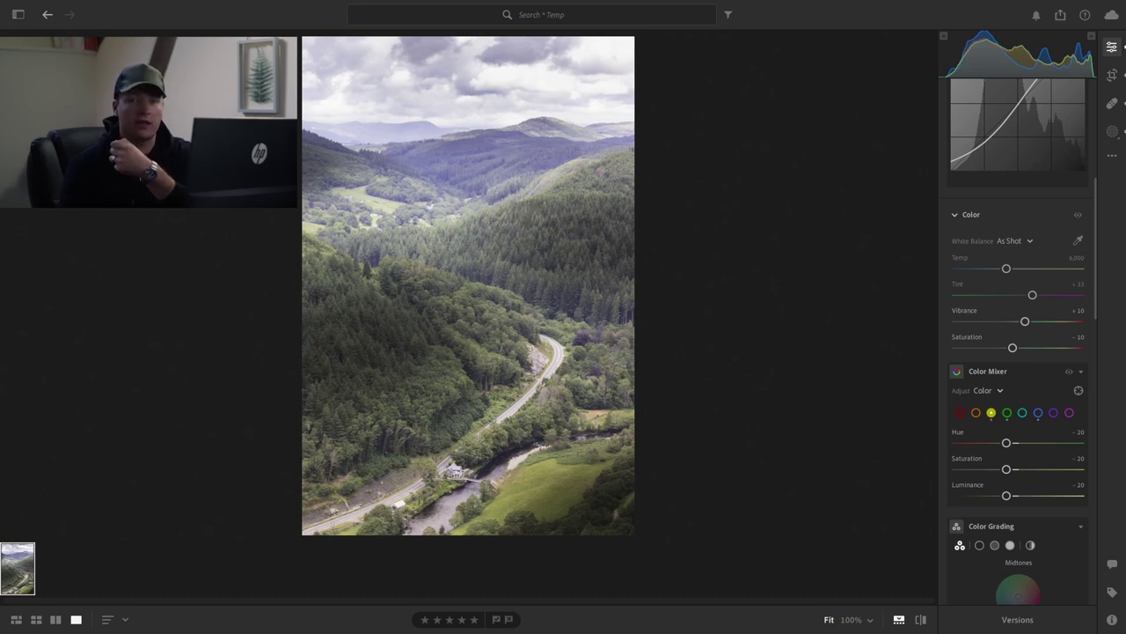
Step: In the colour mixer, set the blue channel's saturation to -25 and luminance to -44
{"action": "left_click", "coordinate": [1038, 412]}
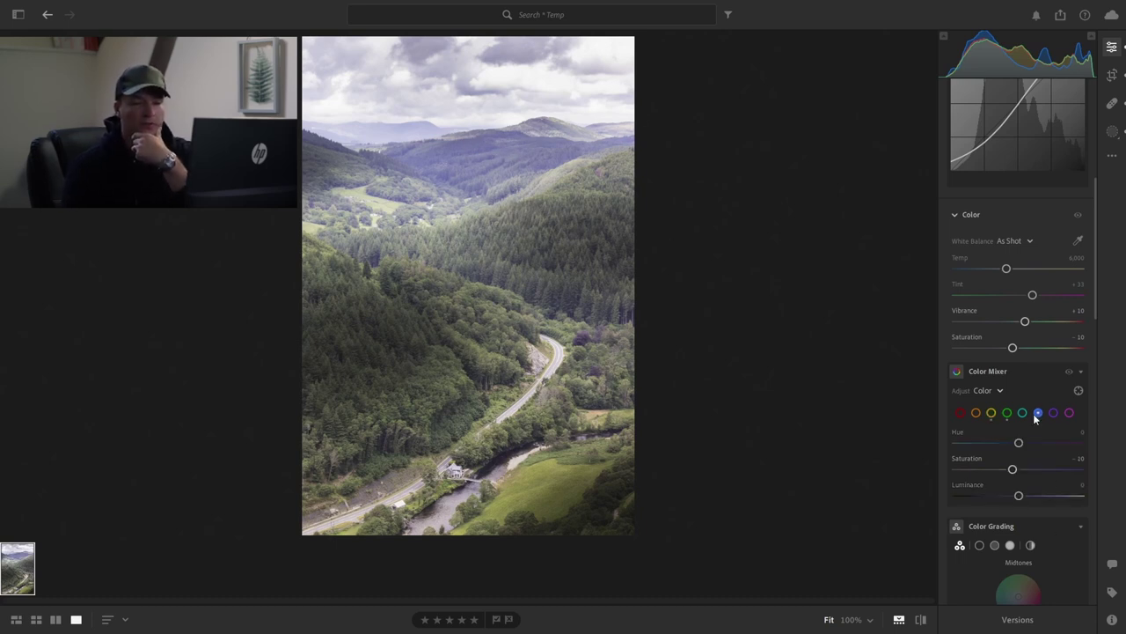
{"action": "left_click_drag", "start_coordinate": [1020, 495], "coordinate": [995, 497]}
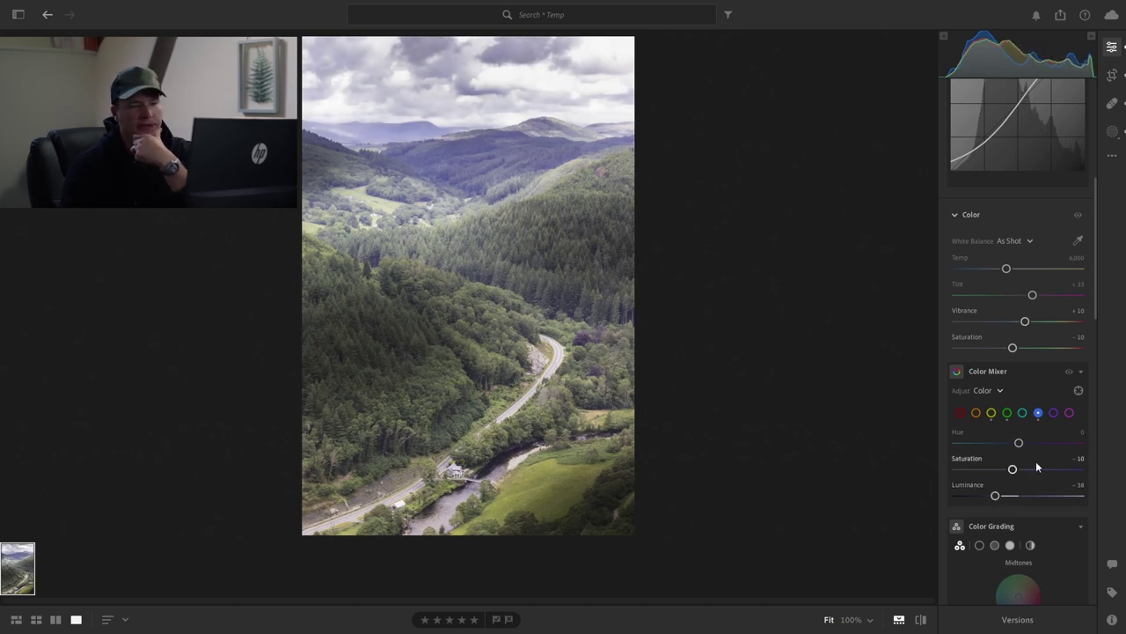
{"action": "left_click_drag", "start_coordinate": [1010, 469], "coordinate": [990, 497]}
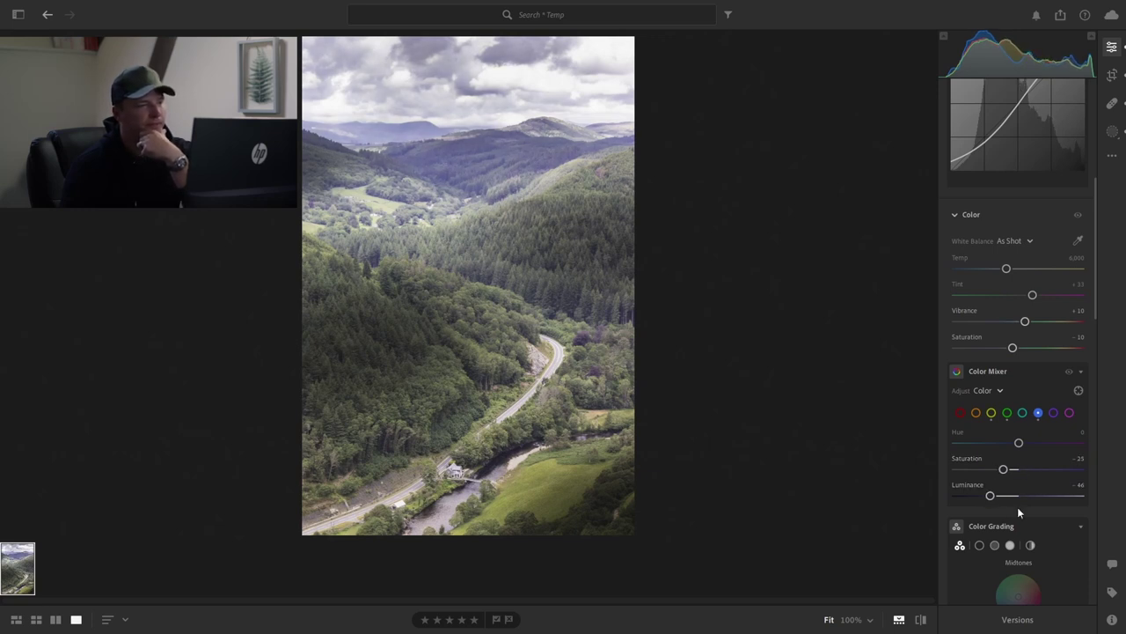
{"action": "scroll", "coordinate": [1012, 423], "scroll_direction": "up", "scroll_amount": 5}
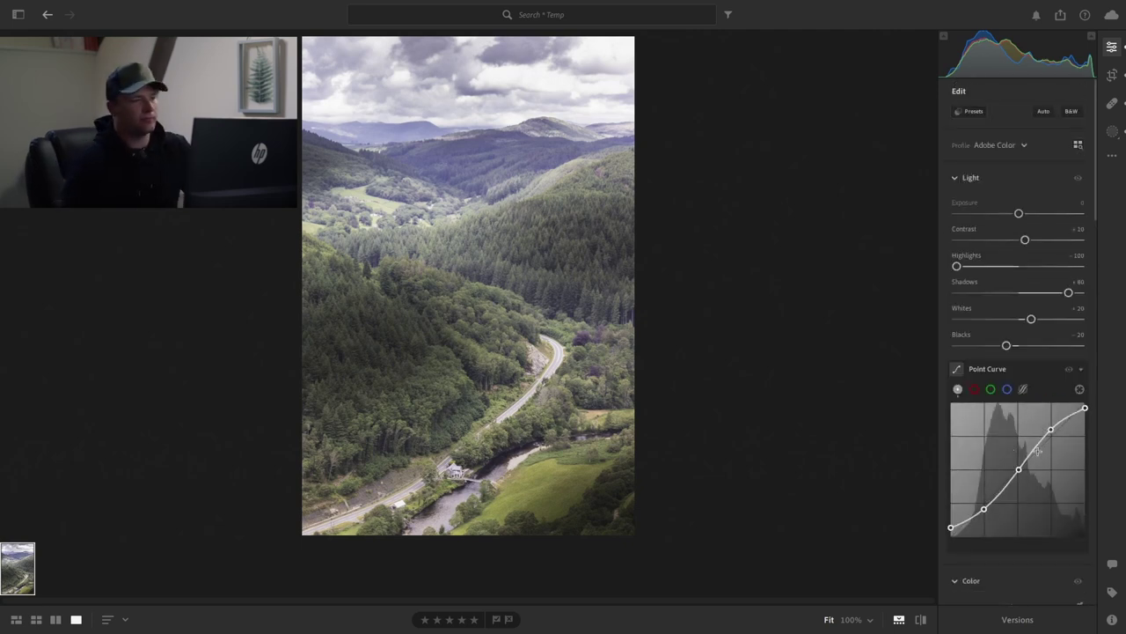
Step: Add a sixth mask with a radial gradient over the distant green fields, with saturation +31 and highlights -100
{"action": "left_click", "coordinate": [1112, 132]}
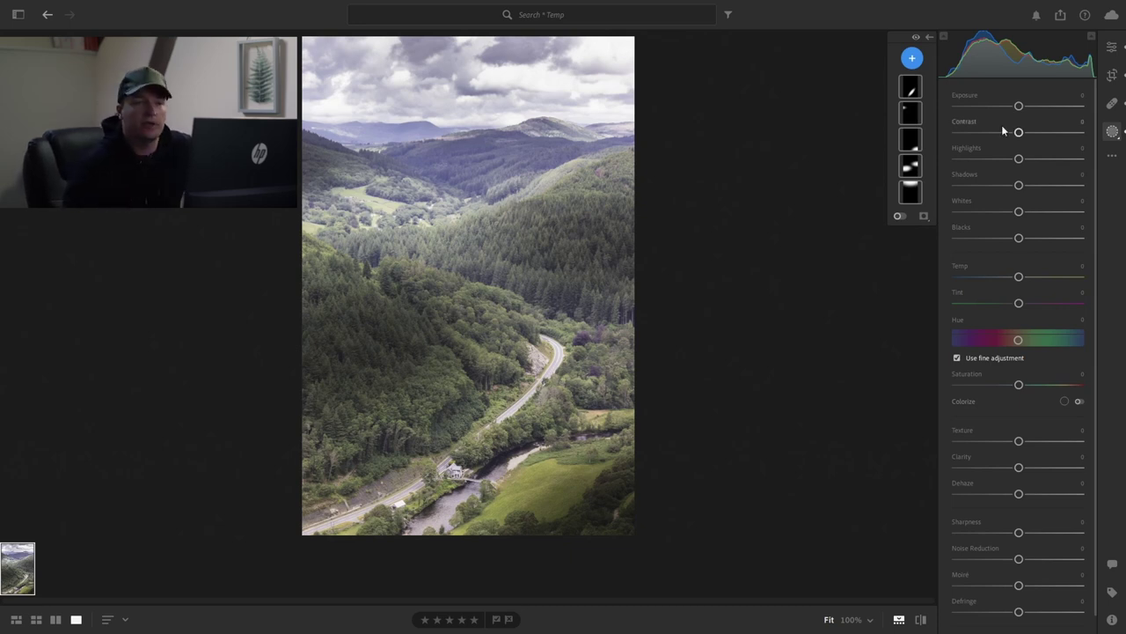
{"action": "left_click", "coordinate": [912, 57]}
{"action": "left_click", "coordinate": [998, 171]}
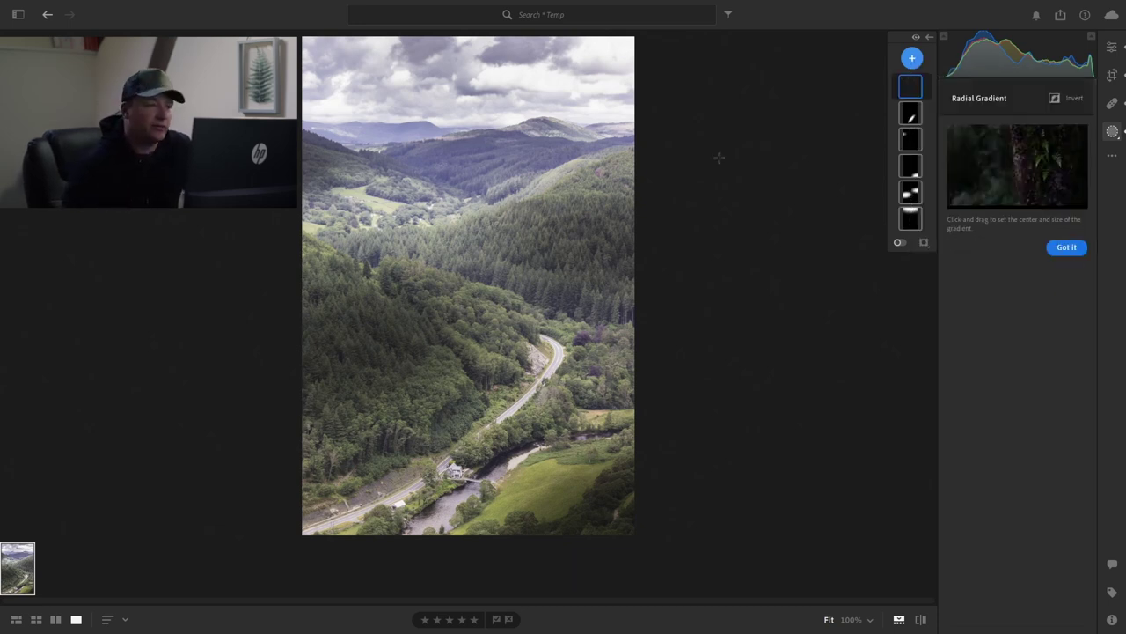
{"action": "left_click_drag", "start_coordinate": [357, 211], "coordinate": [451, 161]}
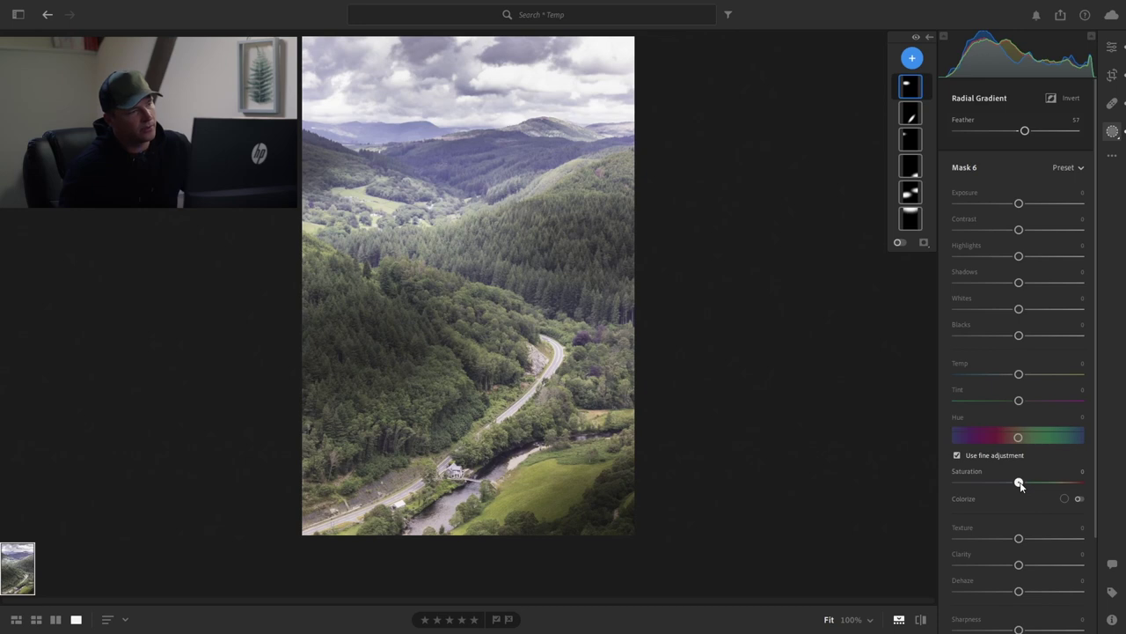
{"action": "left_click_drag", "start_coordinate": [1020, 482], "coordinate": [1042, 480]}
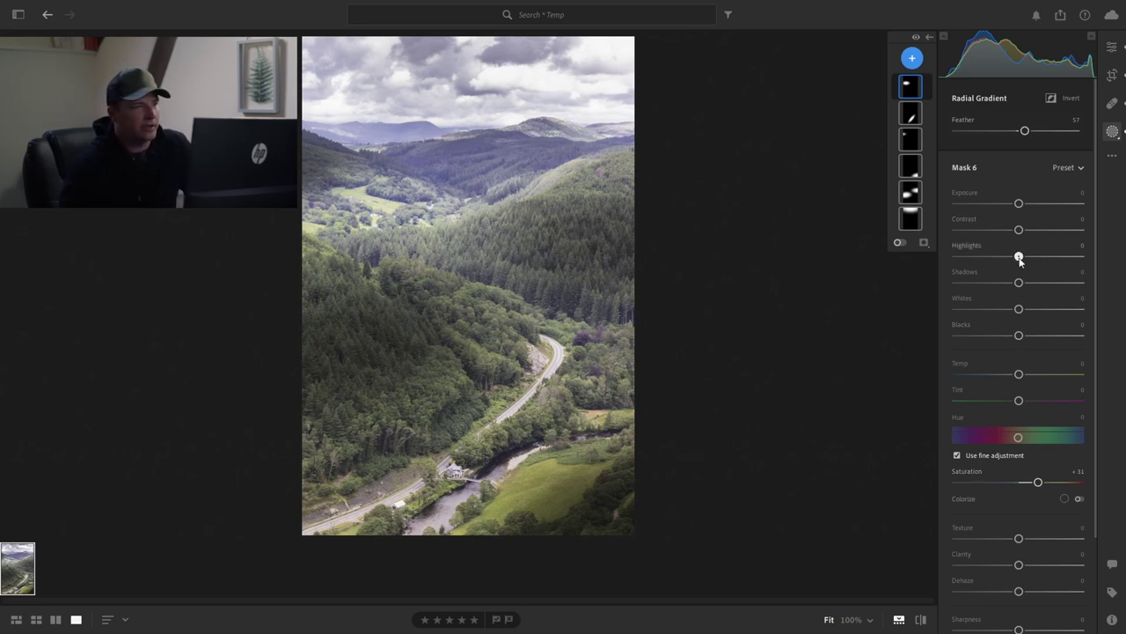
{"action": "left_click_drag", "start_coordinate": [1019, 256], "coordinate": [919, 269]}
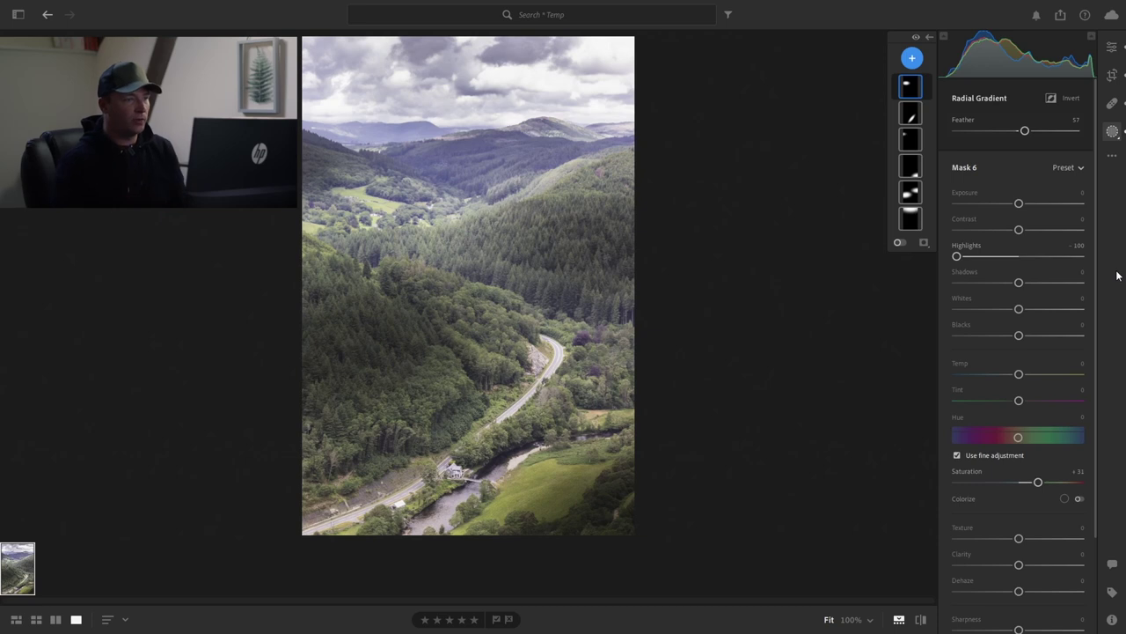
{"action": "left_click", "coordinate": [1111, 51]}
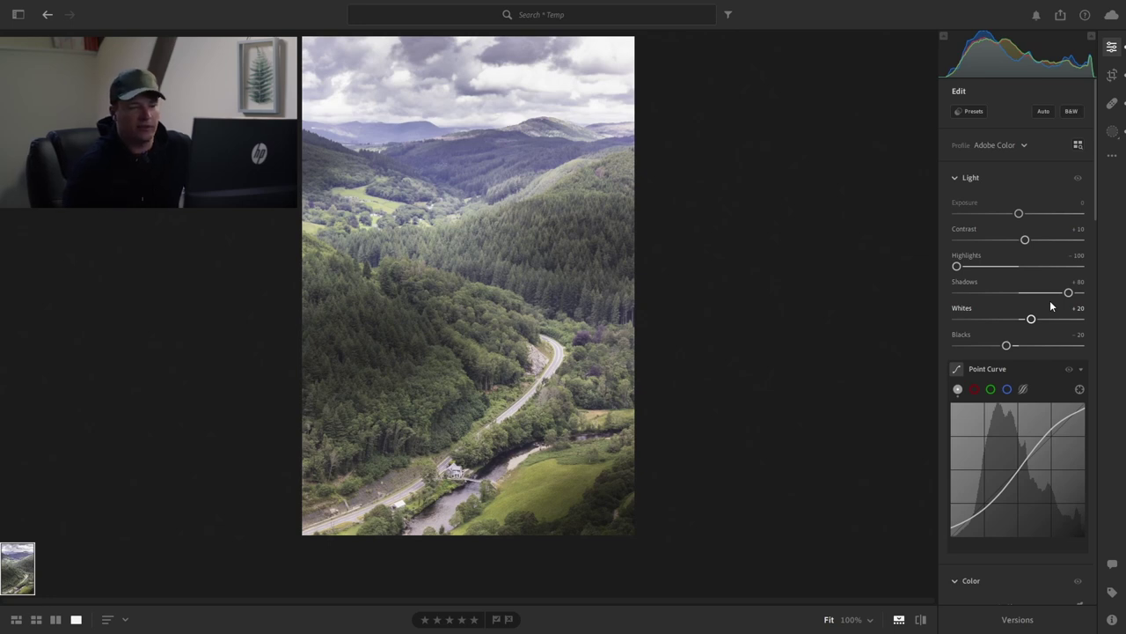
Step: Add a seventh mask with a large radial gradient centred just outside the photo's upper-right corner and set its feather to 100
{"action": "left_click", "coordinate": [854, 619]}
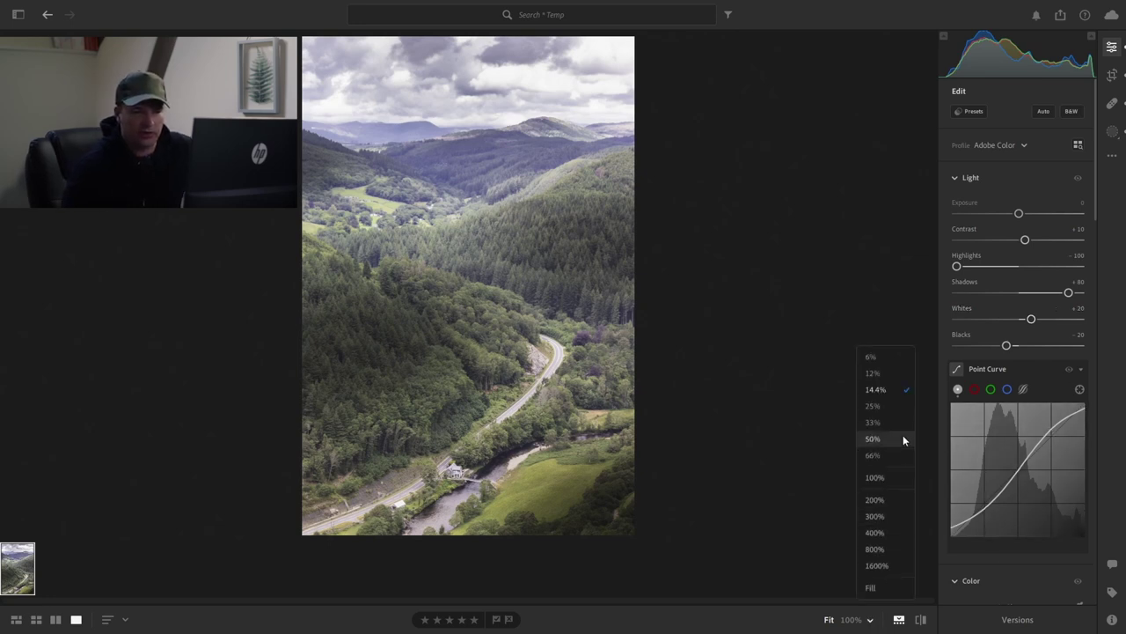
{"action": "left_click", "coordinate": [892, 360]}
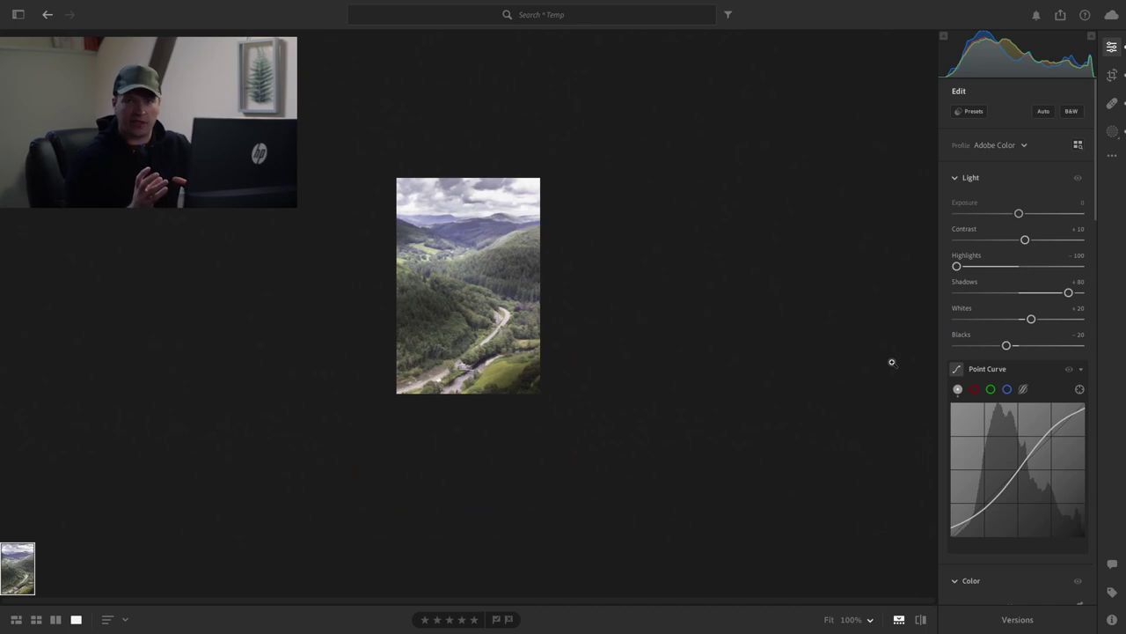
{"action": "left_click", "coordinate": [1113, 132]}
{"action": "left_click", "coordinate": [912, 58]}
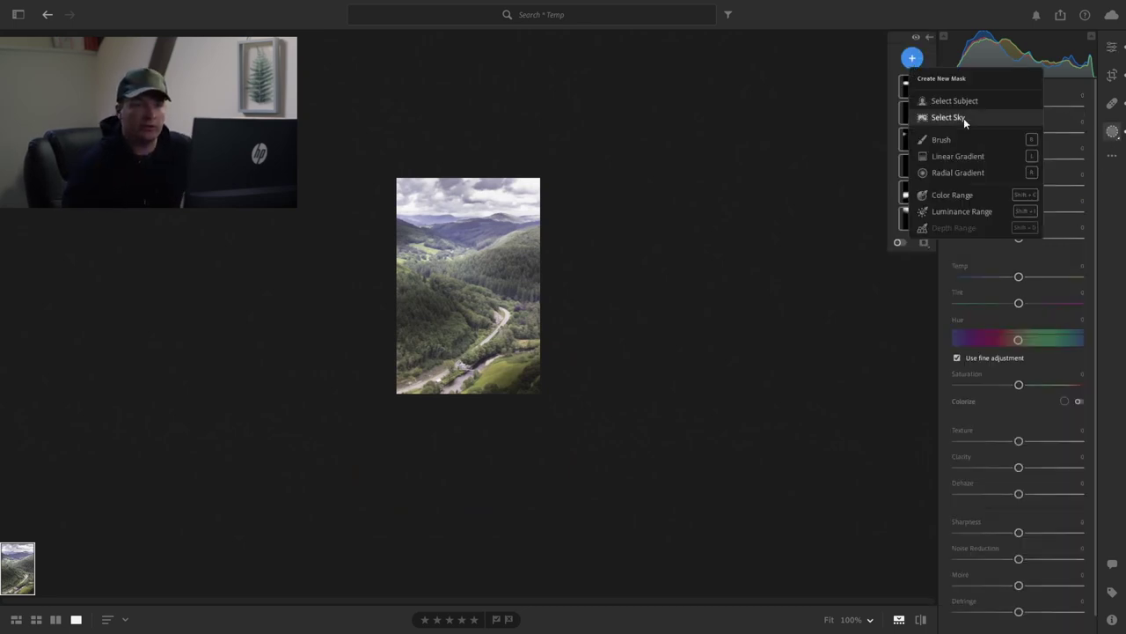
{"action": "left_click", "coordinate": [975, 176]}
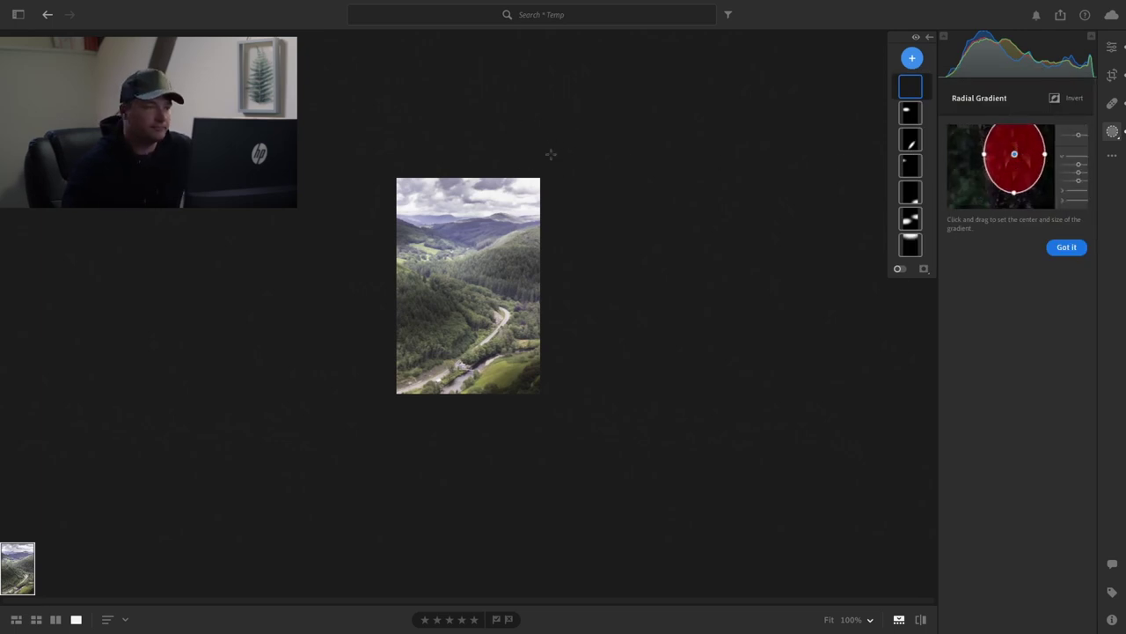
{"action": "left_click_drag", "start_coordinate": [550, 154], "coordinate": [429, 239]}
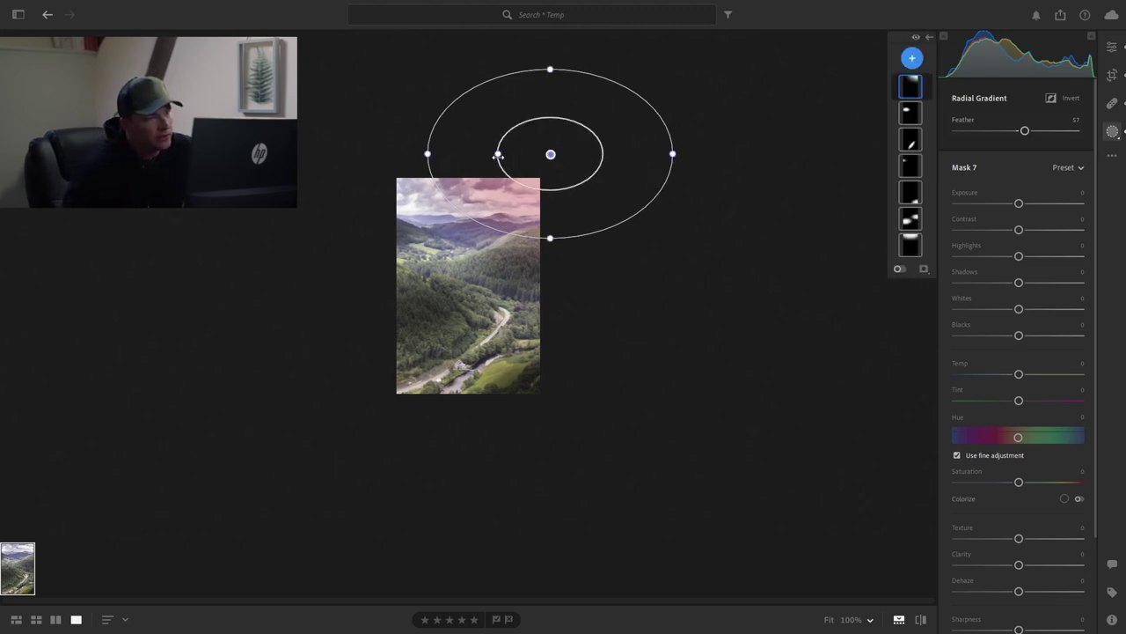
{"action": "left_click_drag", "start_coordinate": [506, 158], "coordinate": [540, 167]}
{"action": "left_click", "coordinate": [549, 154]}
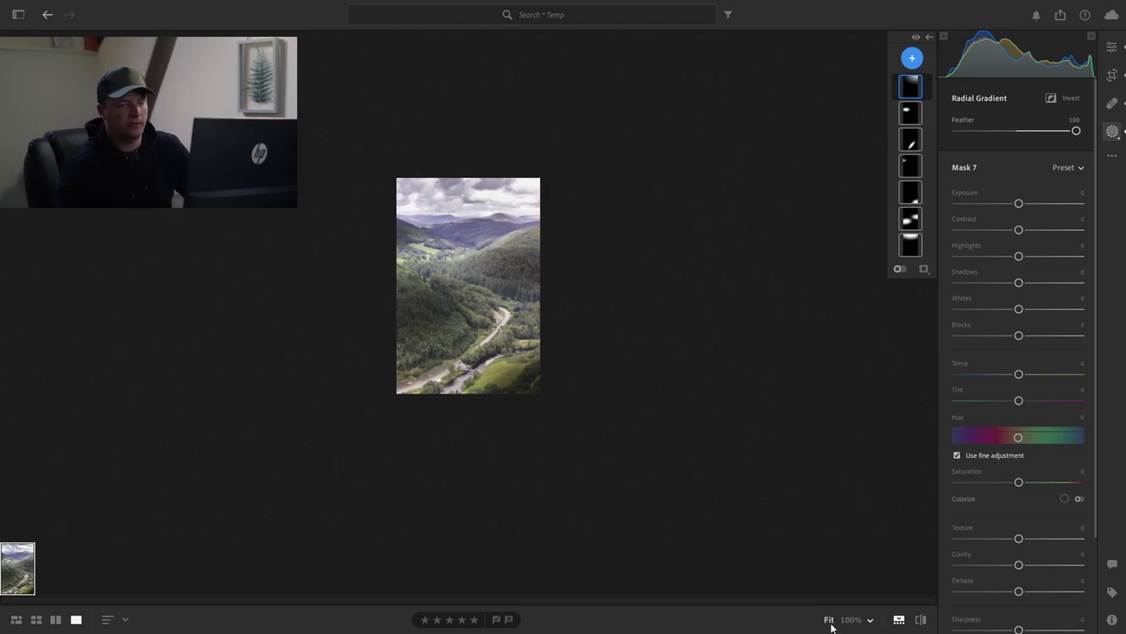
Step: Give the upper-right corner mask a warm glow with temp +34, dehaze -41 and an orange colorize tint
{"action": "left_click", "coordinate": [829, 620]}
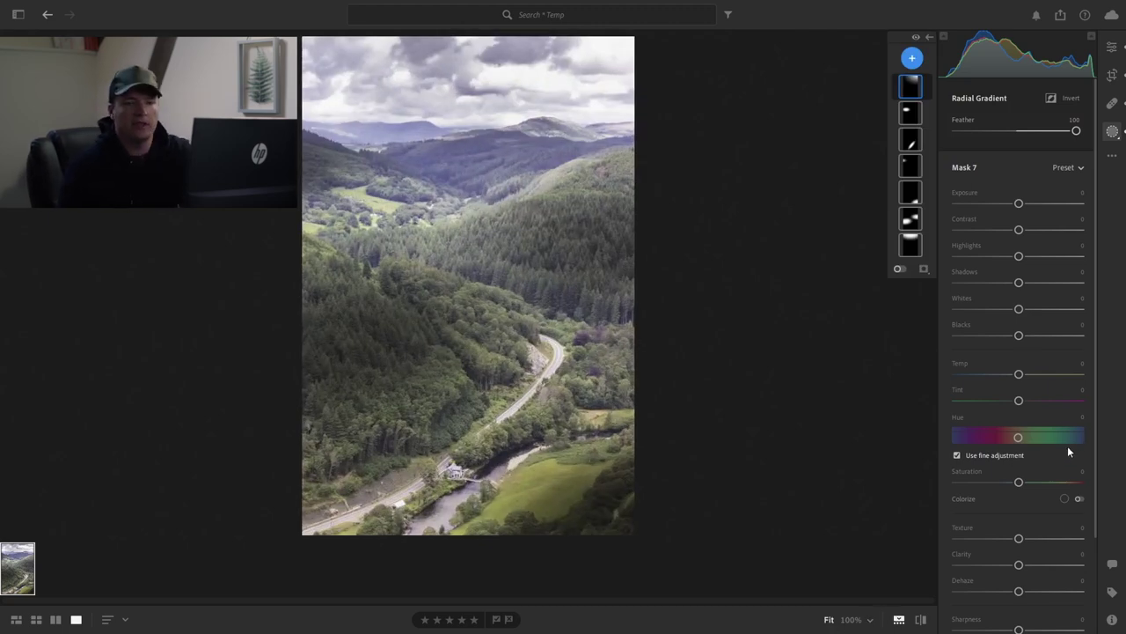
{"action": "left_click_drag", "start_coordinate": [1019, 375], "coordinate": [1040, 375]}
{"action": "scroll", "coordinate": [1036, 410], "scroll_direction": "down", "scroll_amount": 3}
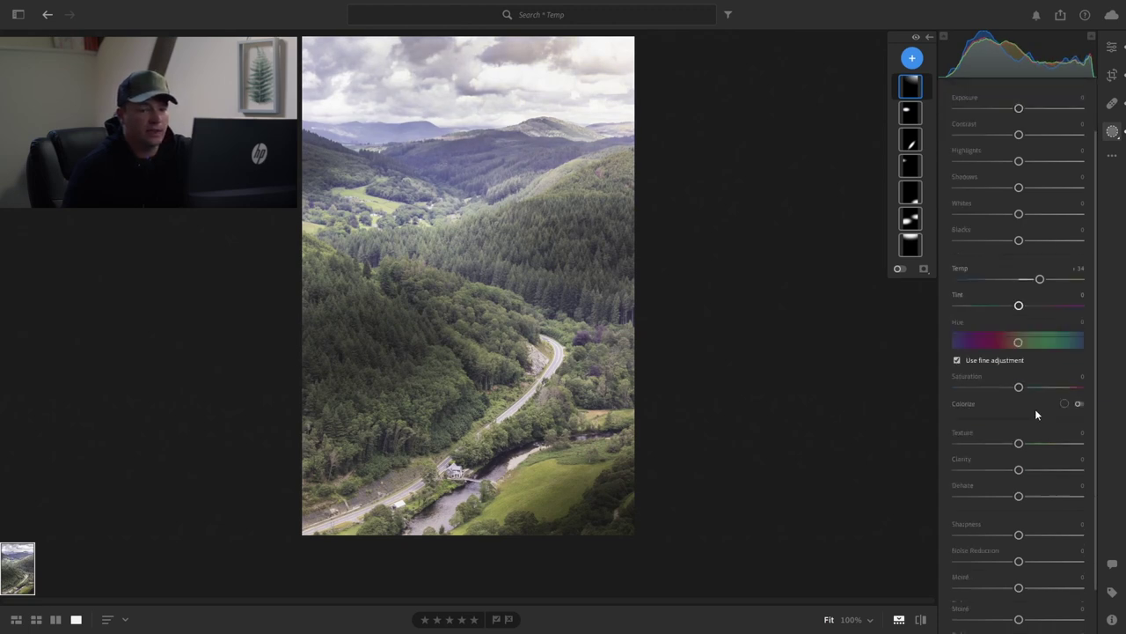
{"action": "left_click_drag", "start_coordinate": [1018, 478], "coordinate": [994, 474]}
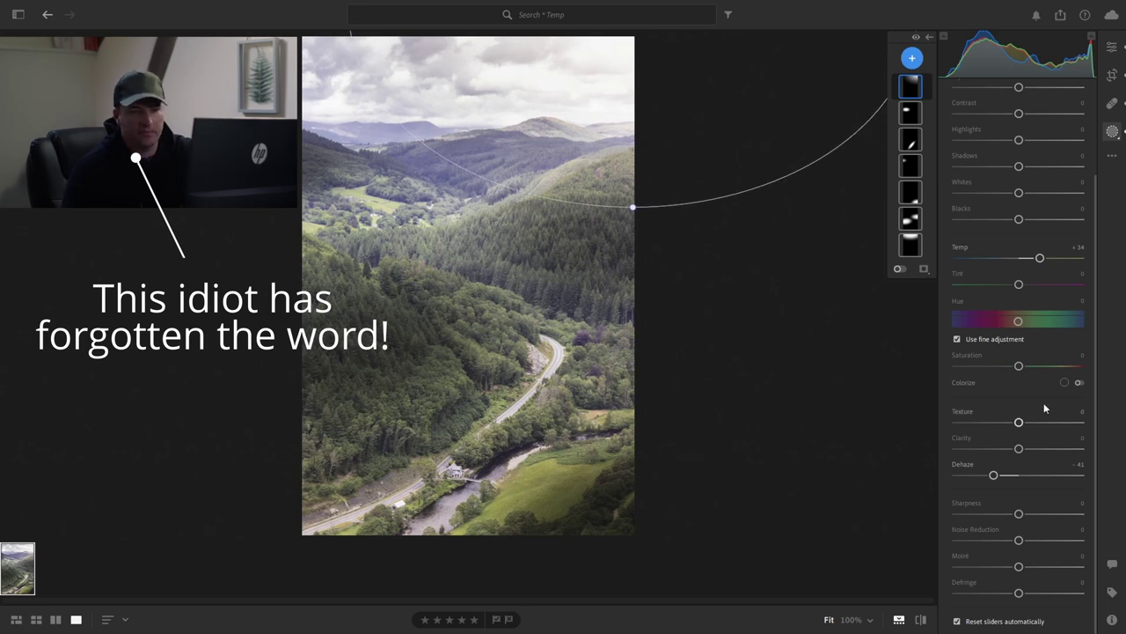
{"action": "left_click", "coordinate": [1079, 382]}
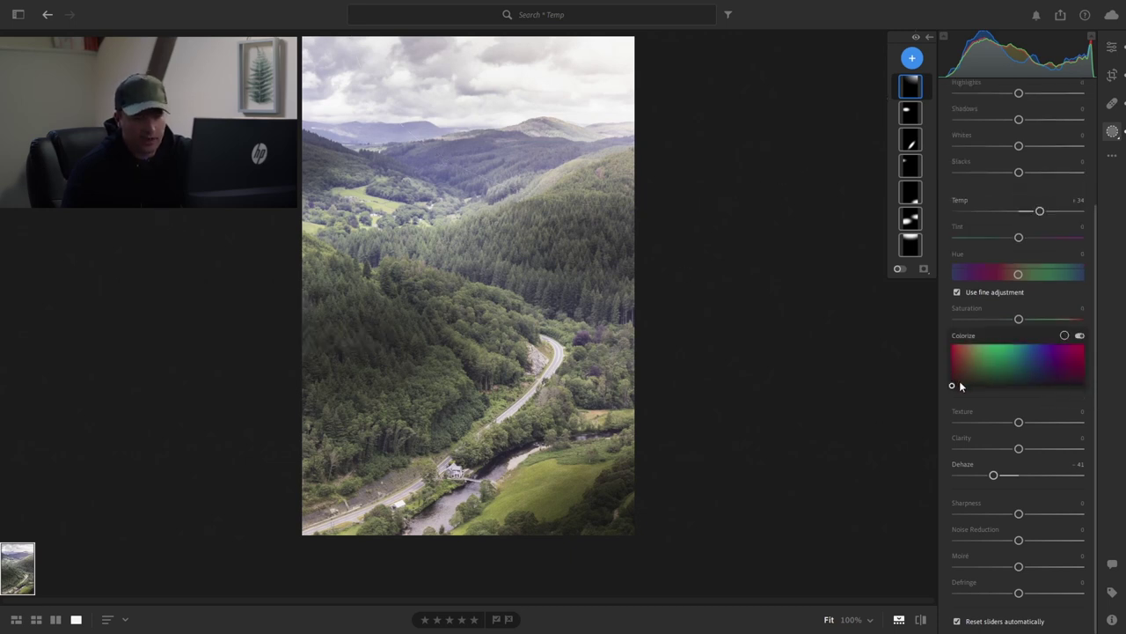
{"action": "left_click_drag", "start_coordinate": [968, 373], "coordinate": [970, 347]}
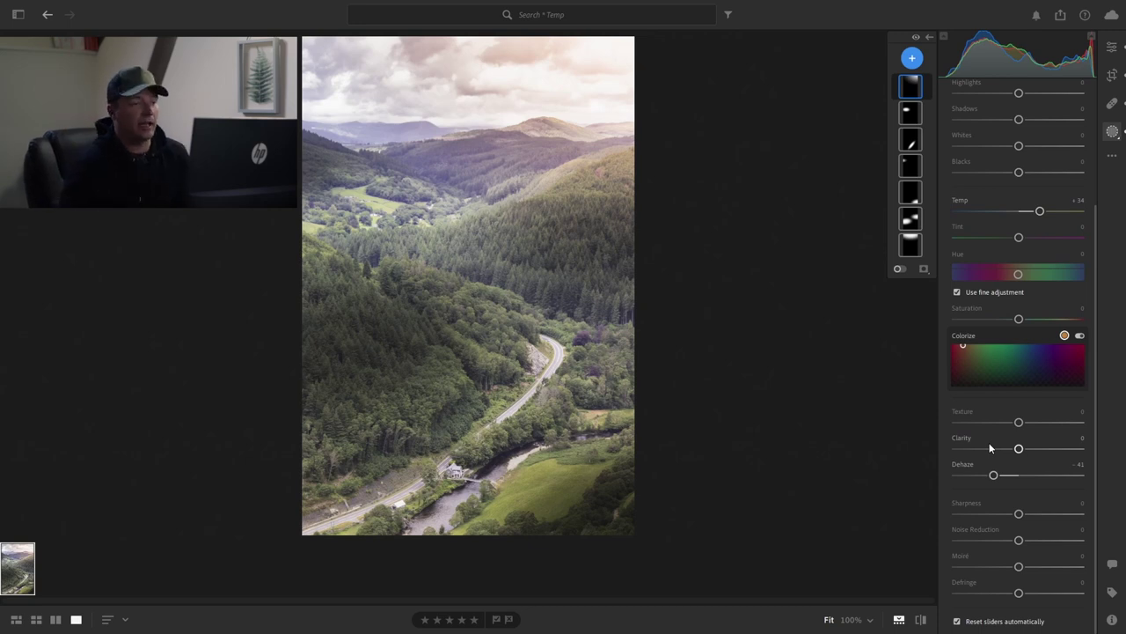
{"action": "key", "text": "e"}
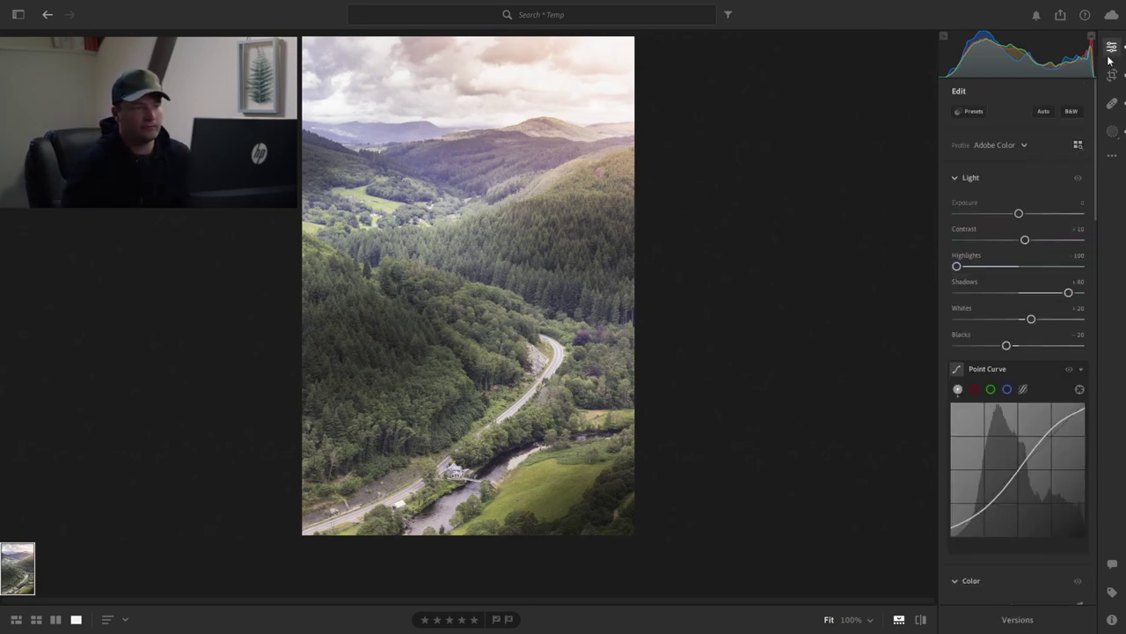